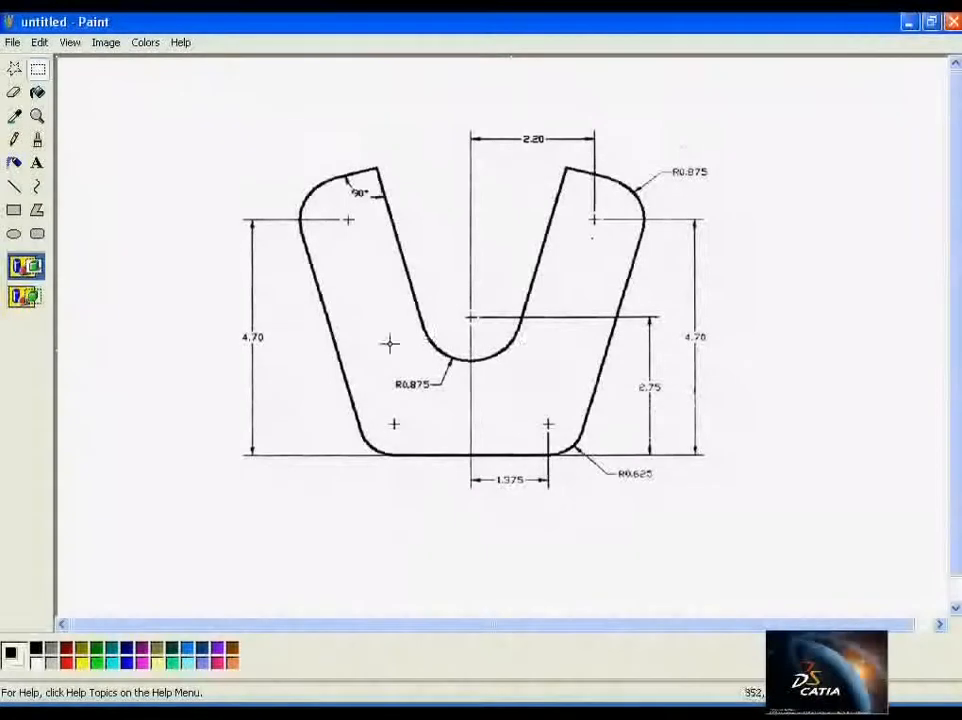
Switch to CATIA V5, sketch a horizontal line from the sketch origin along the H axis, and add a length dimension to it
key("alt+Tab")
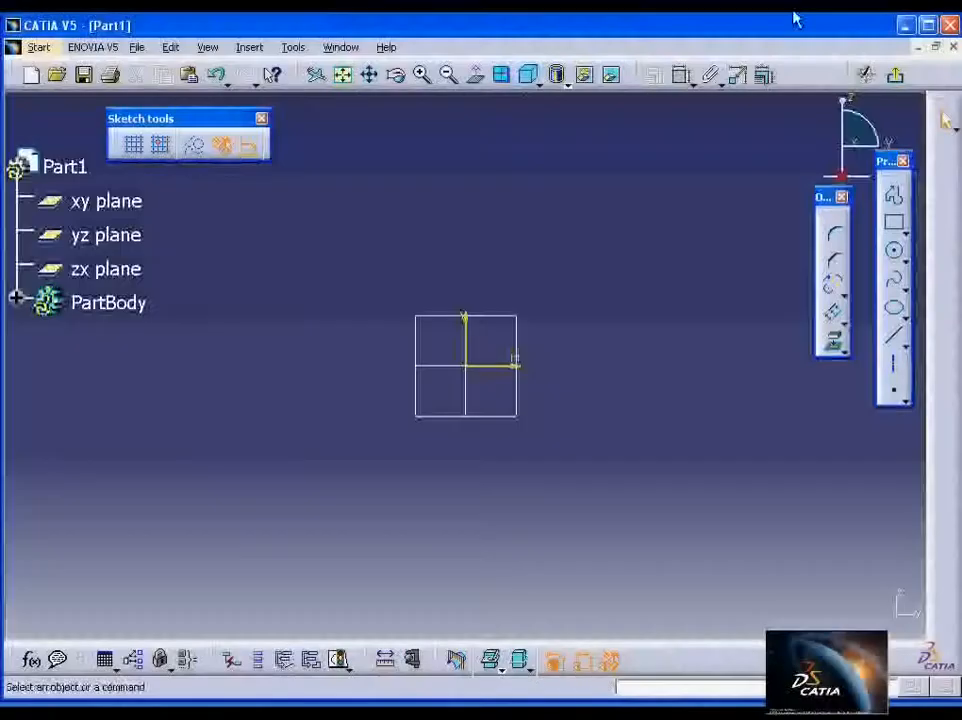
left_click(897, 340)
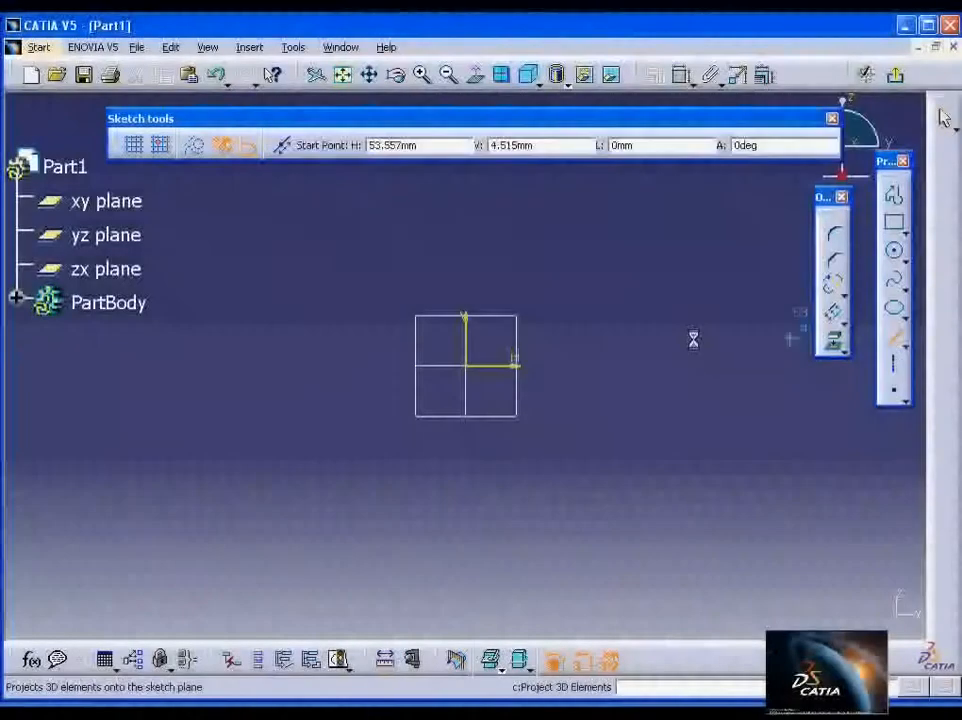
left_click(470, 367)
left_click(572, 366)
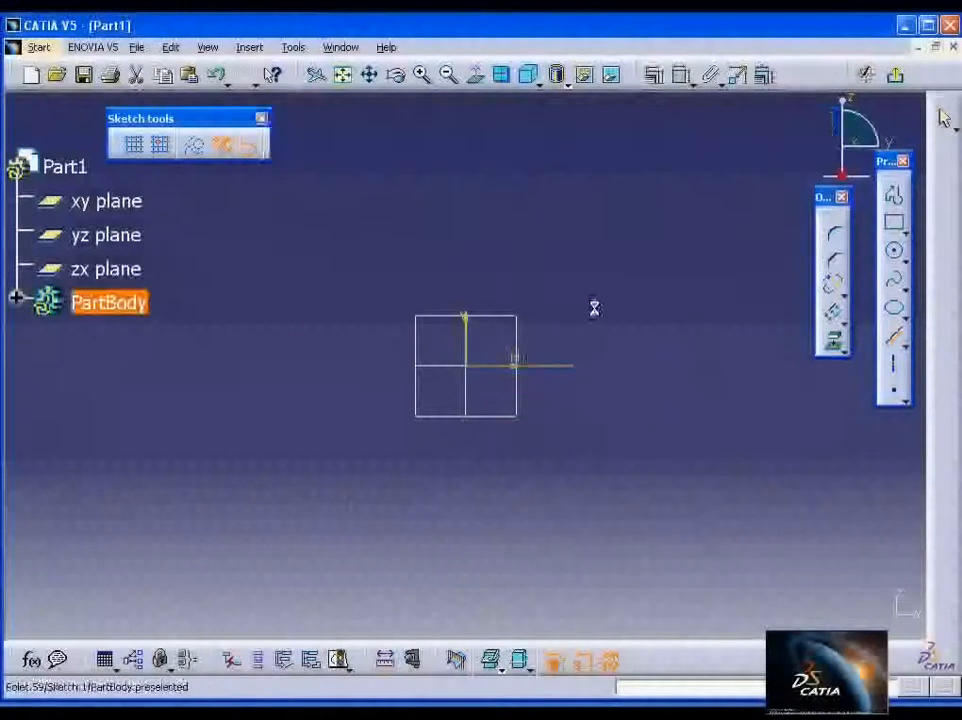
left_click(683, 74)
left_click(541, 387)
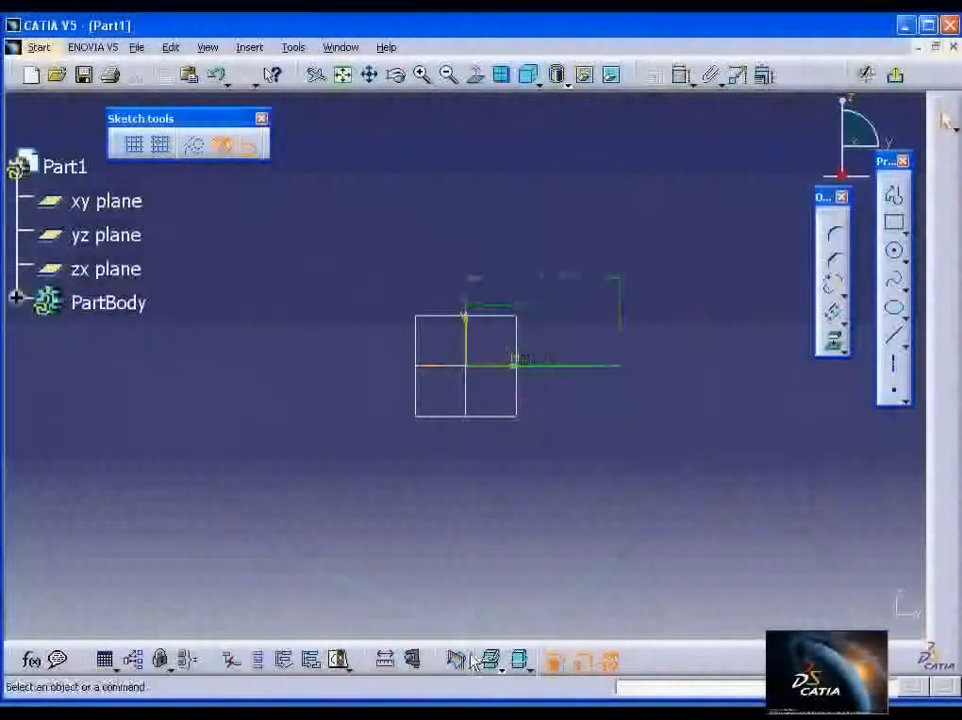
Check the bottom dimension in the Paint reference drawing and set the horizontal line's length to 1.735 mm
key("alt+Tab")
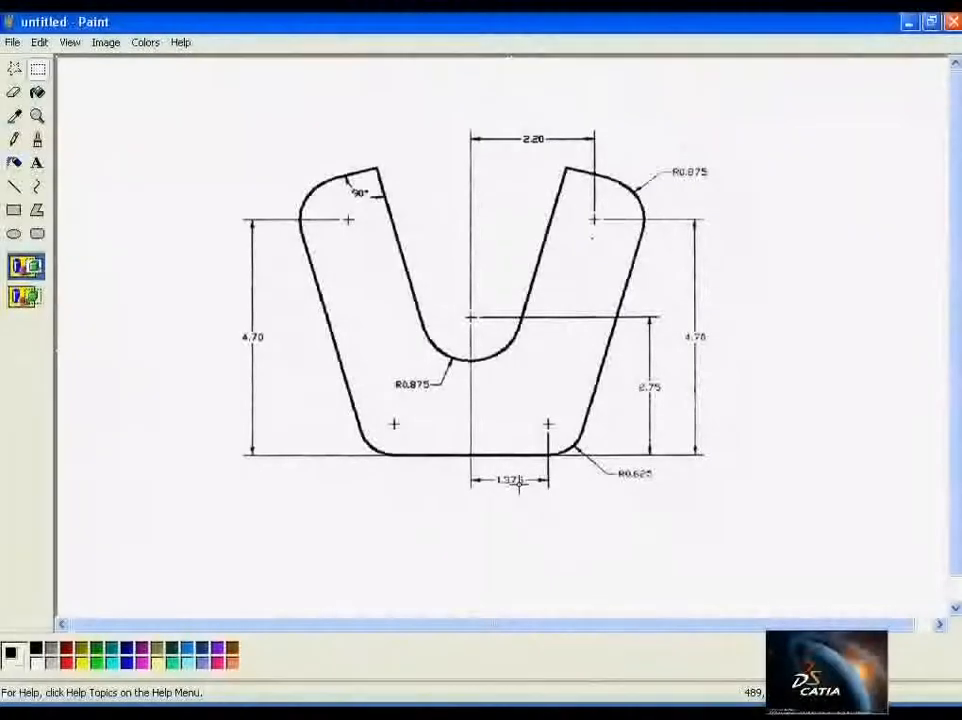
key("alt+Tab")
left_click(563, 273)
right_click(565, 274)
mouse_move(668, 565)
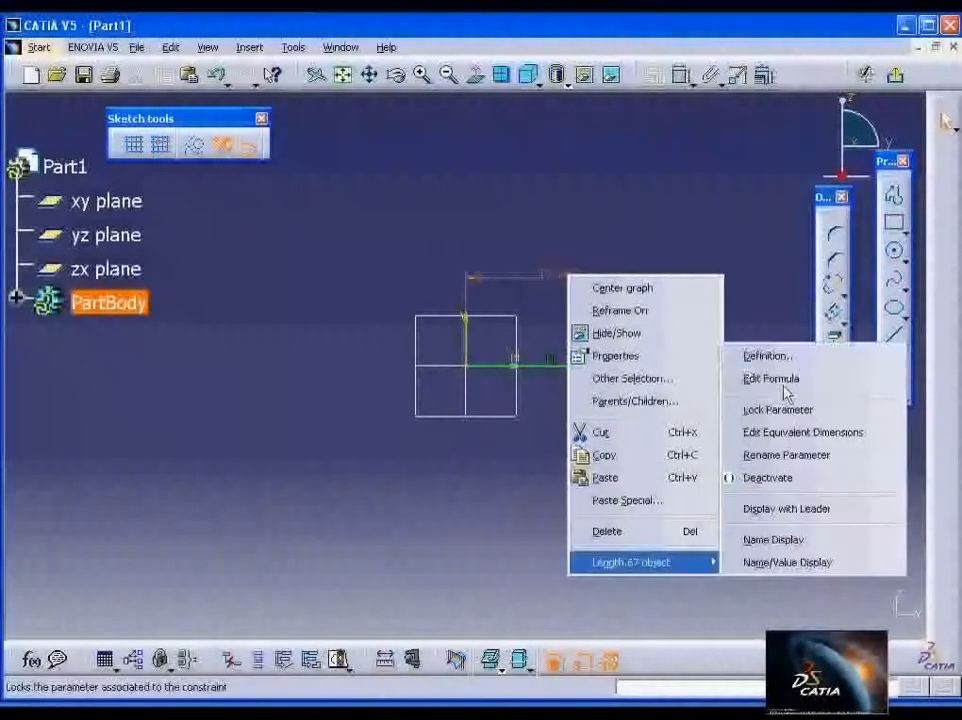
left_click(765, 354)
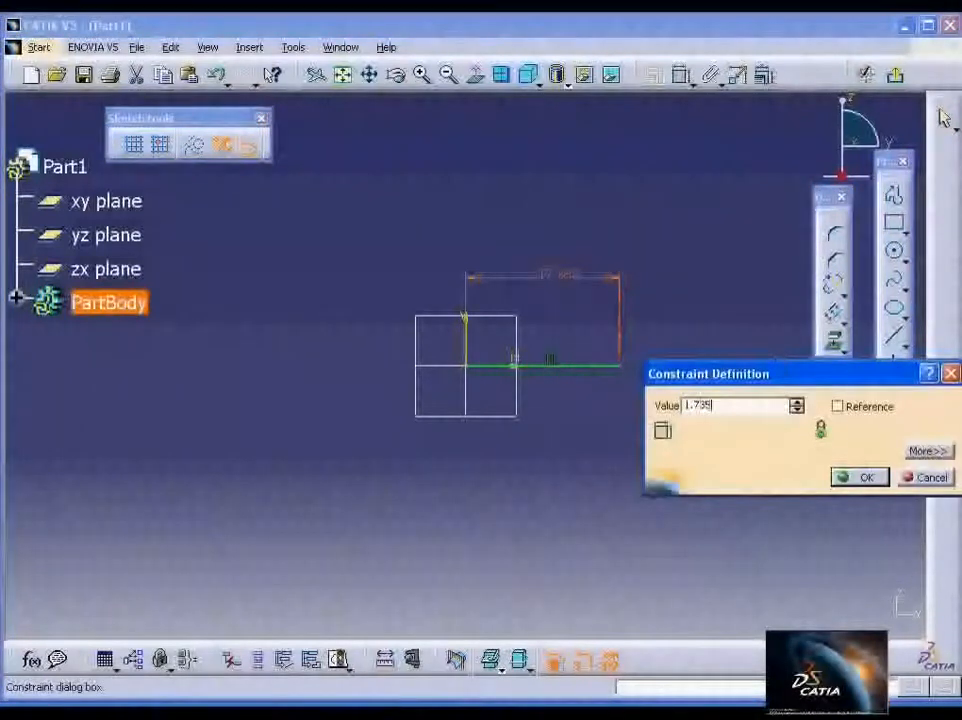
key("Return")
Set the horizontal line's length dimension to 1.375 mm
right_click(503, 281)
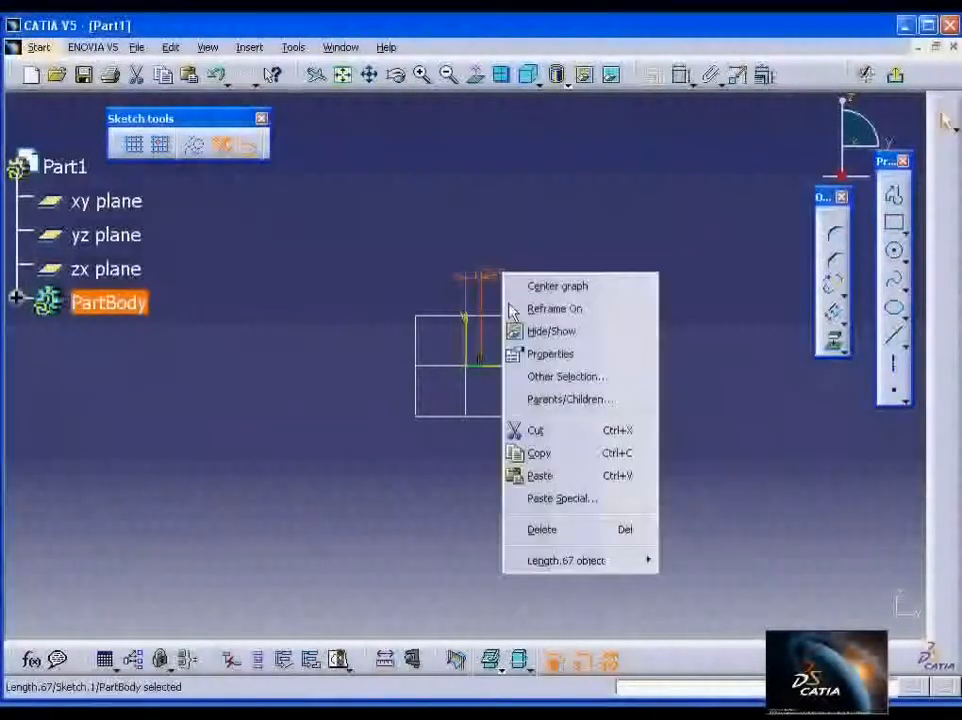
mouse_move(623, 561)
left_click(698, 358)
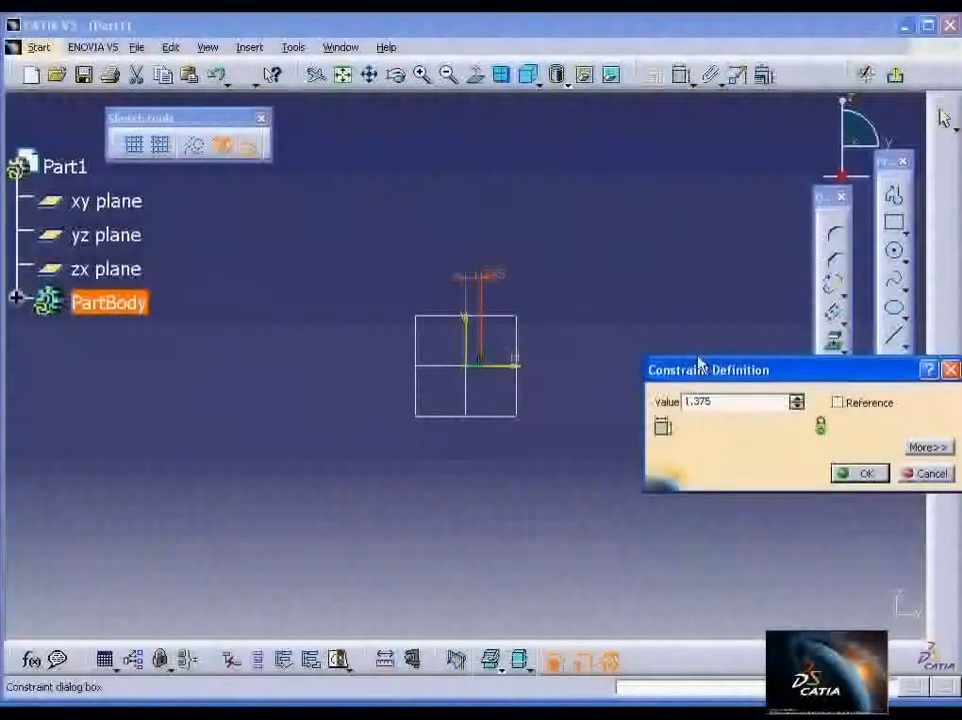
key("Return")
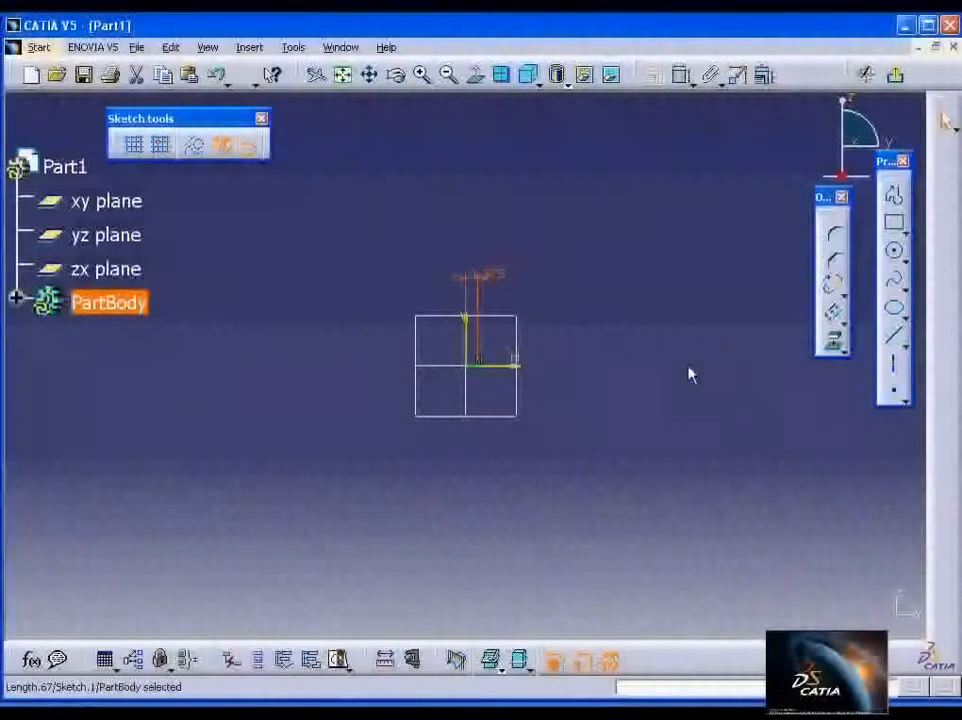
Reposition the length dimension just below the horizontal line
left_click_drag(483, 275, 516, 218)
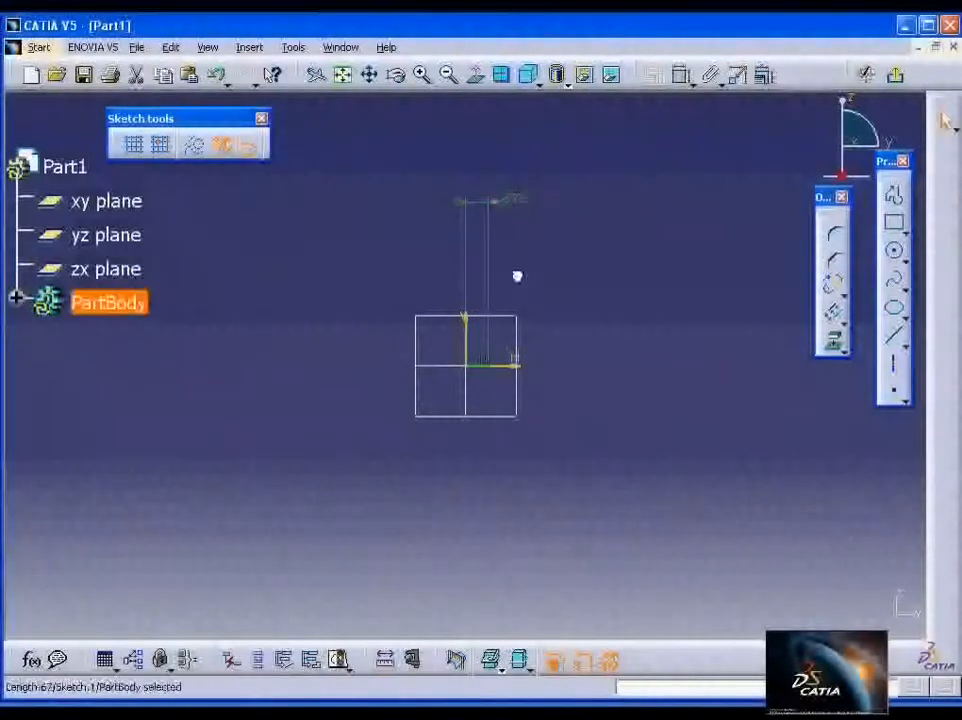
middle_click_drag(553, 438, 548, 360)
mouse_move(475, 148)
left_mouse_down()
mouse_move(462, 202)
mouse_move(479, 350)
left_mouse_up()
mouse_move(562, 366)
middle_mouse_down()
mouse_move(638, 211)
mouse_move(642, 163)
middle_mouse_up()
left_click_drag(758, 246, 571, 270)
middle_click_drag(599, 390, 511, 476)
left_click_drag(644, 303, 601, 500)
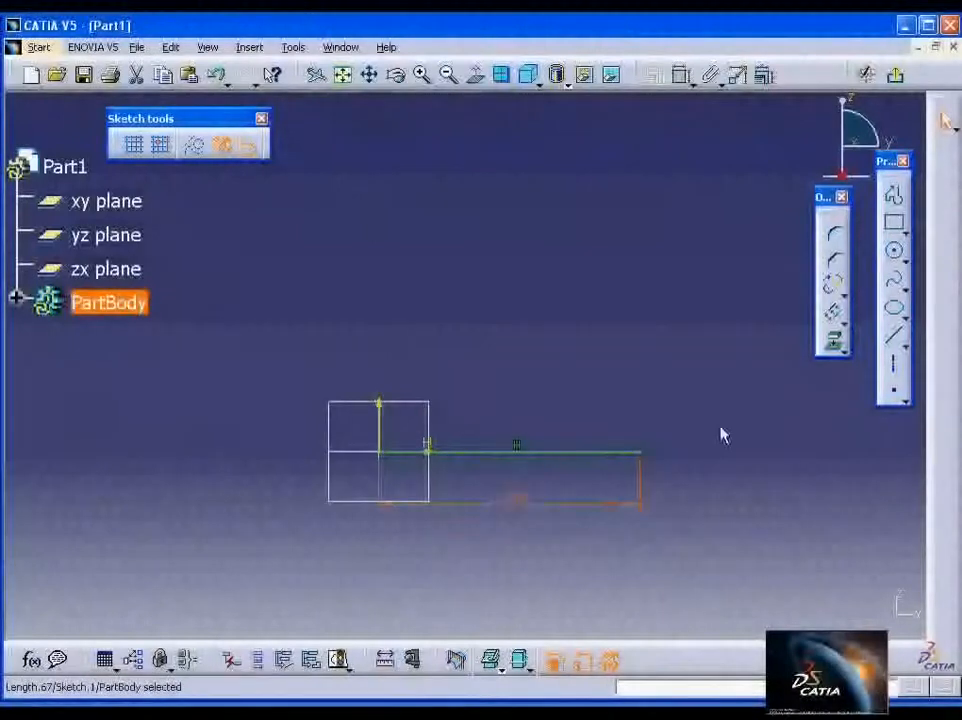
left_click(709, 498)
middle_click_drag(709, 498, 685, 410)
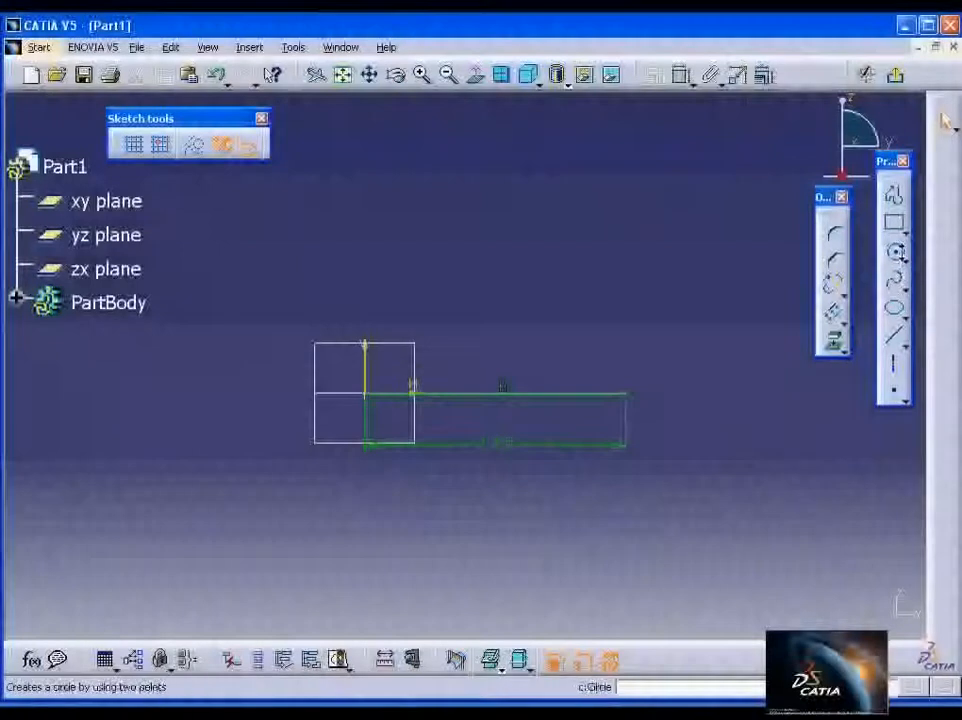
Draw a three-point arc, starting with its limits, curving upward from the horizontal line's free end, with a radius of about 0.43 mm
left_click(902, 257)
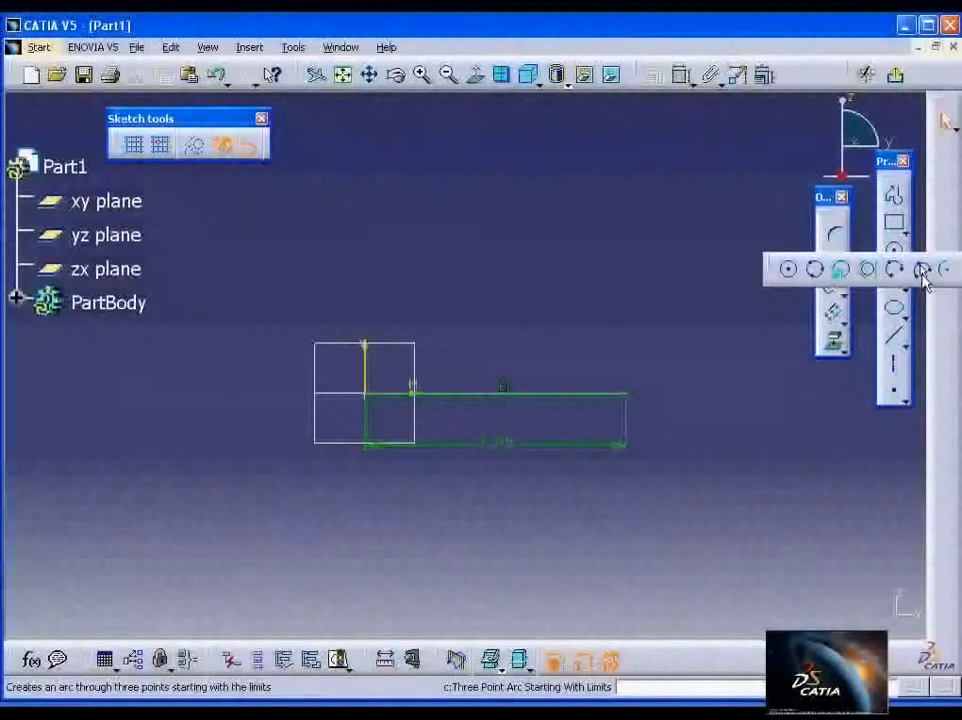
left_click(922, 272)
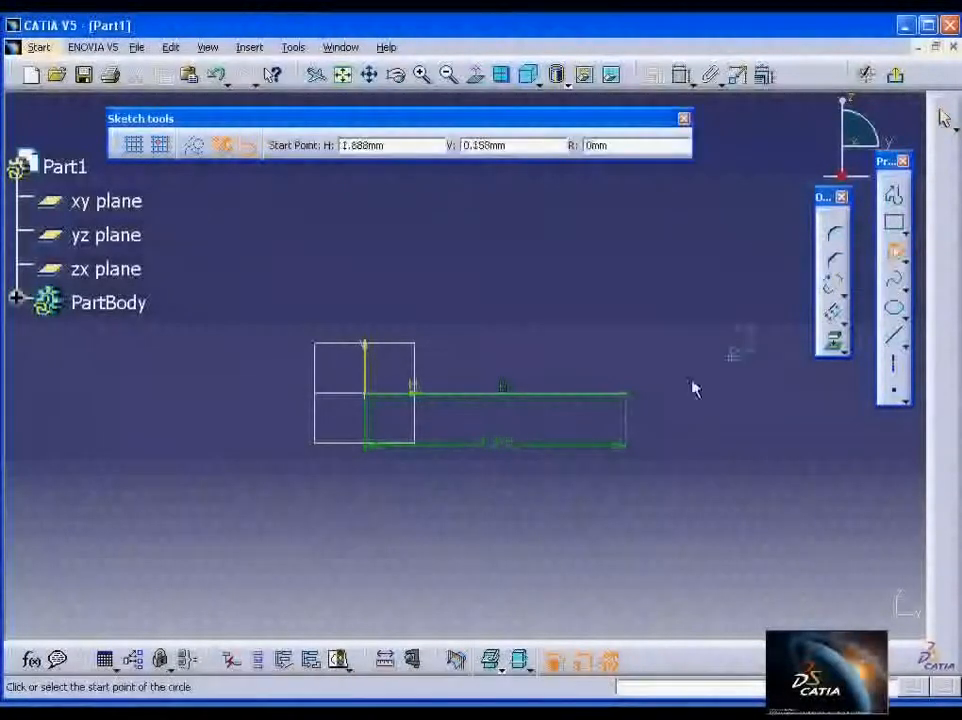
left_click(628, 391)
left_click(700, 282)
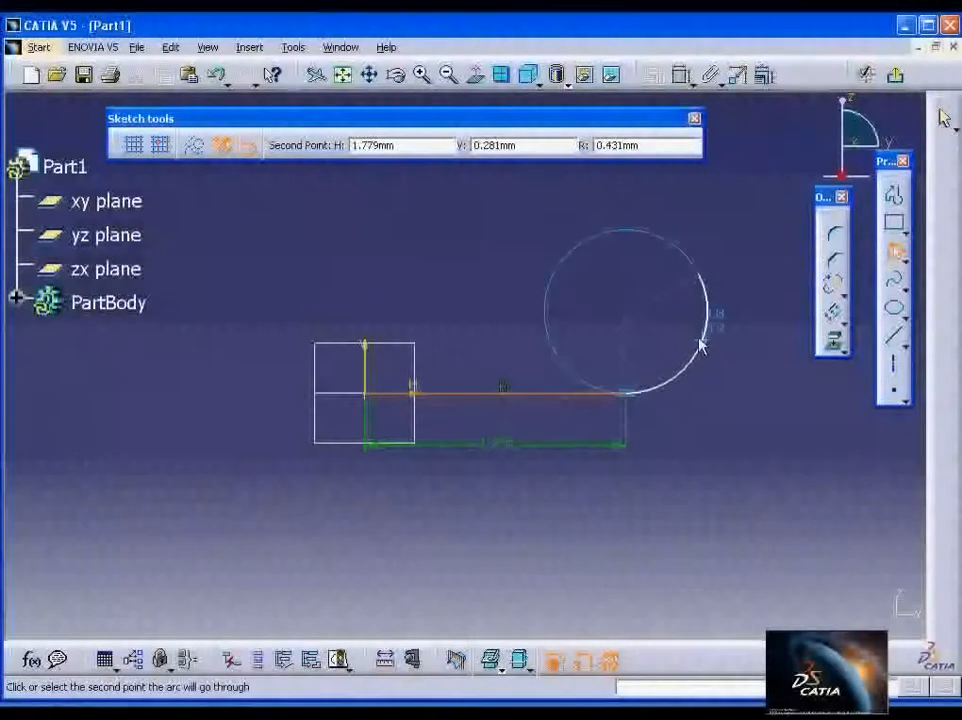
left_click(632, 398)
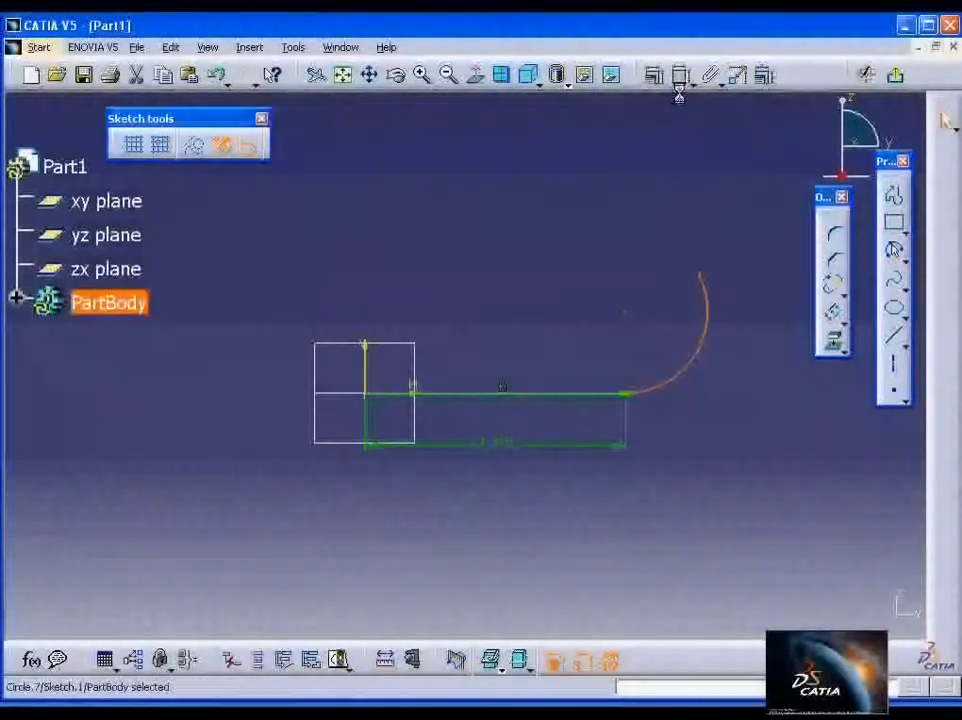
Add a radius dimension to the corner arc and set it to 0.625 mm
left_click(683, 75)
right_click(724, 379)
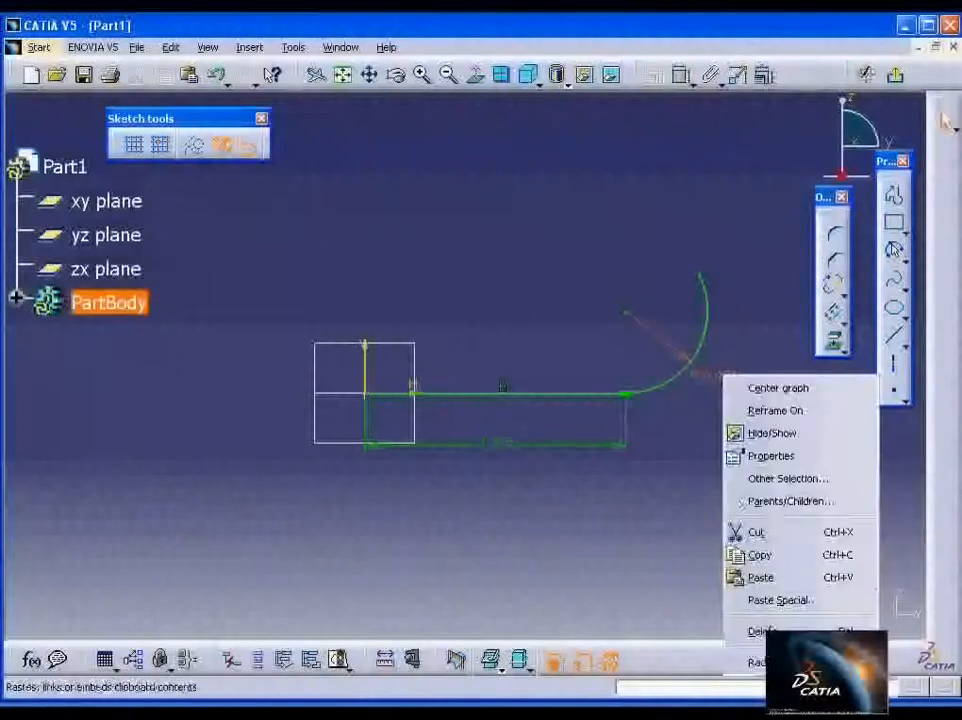
mouse_move(765, 662)
left_click(620, 456)
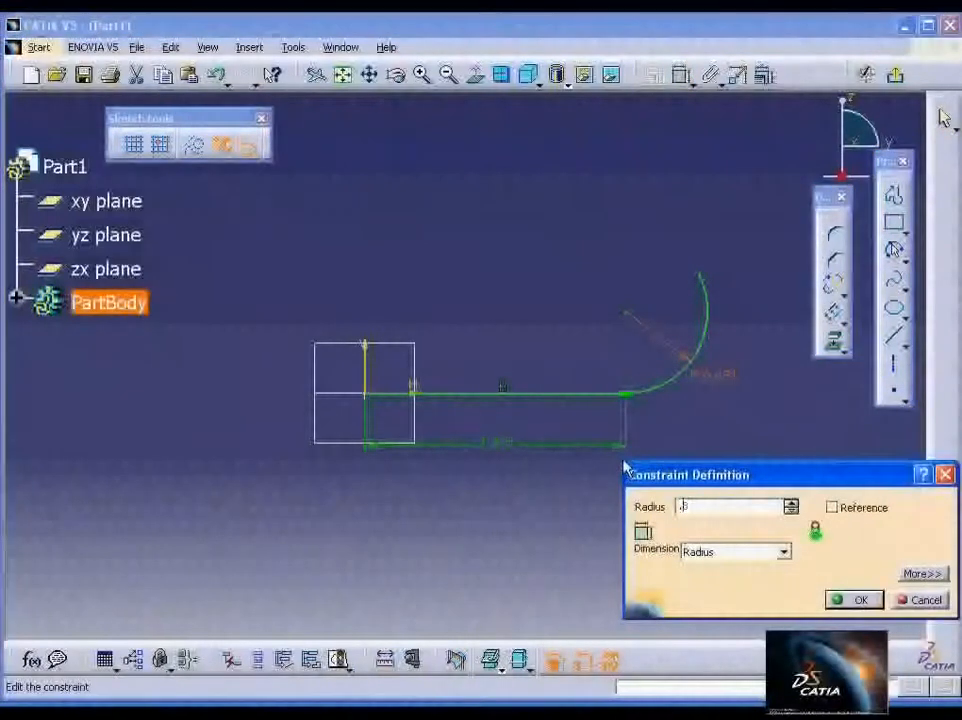
key("Return")
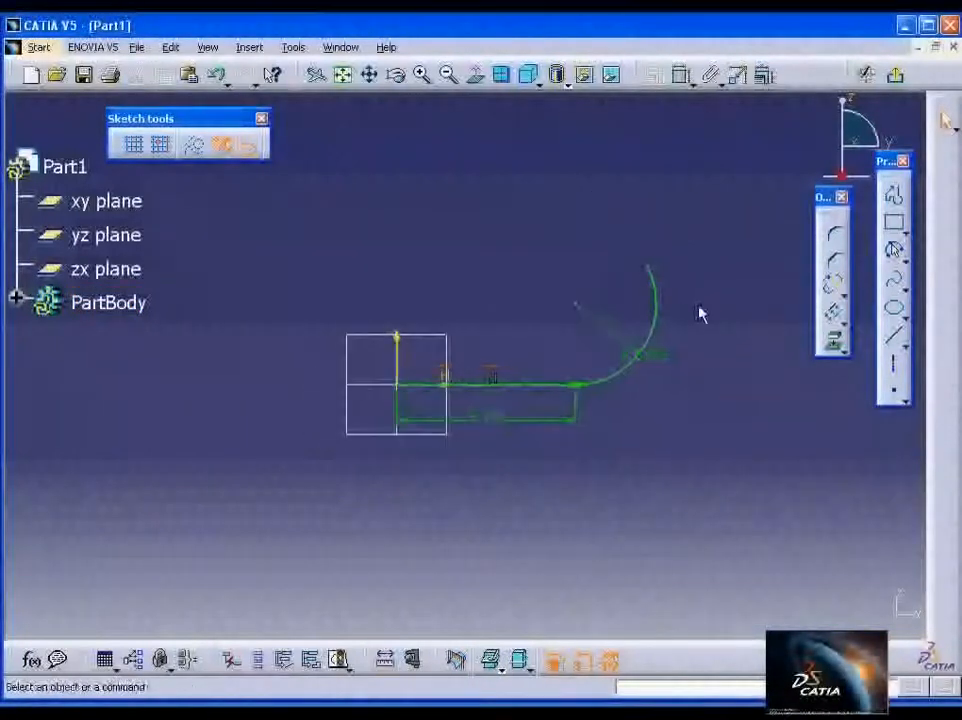
Draw a line slanting upward and slightly outward from the upper end of the corner arc
middle_click_drag(700, 313, 680, 325)
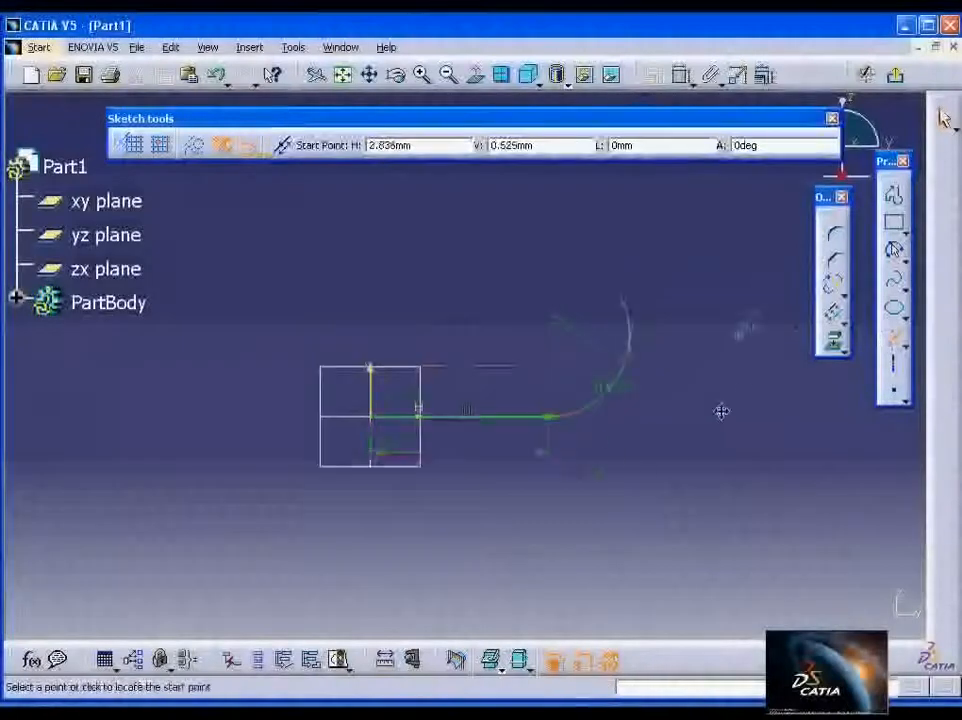
left_click(609, 388)
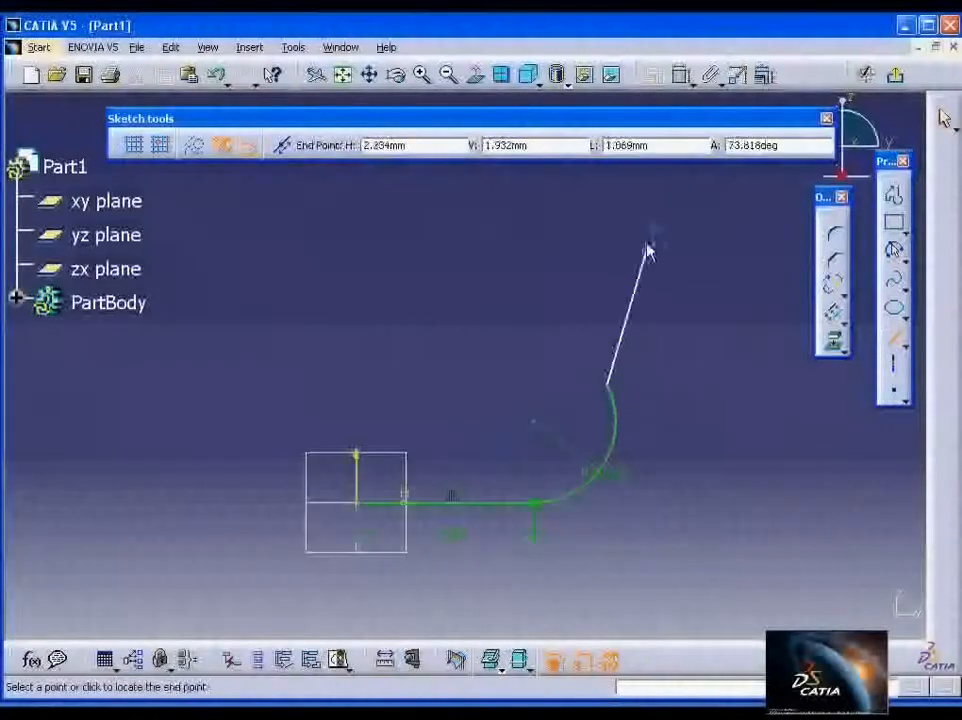
left_click(645, 188)
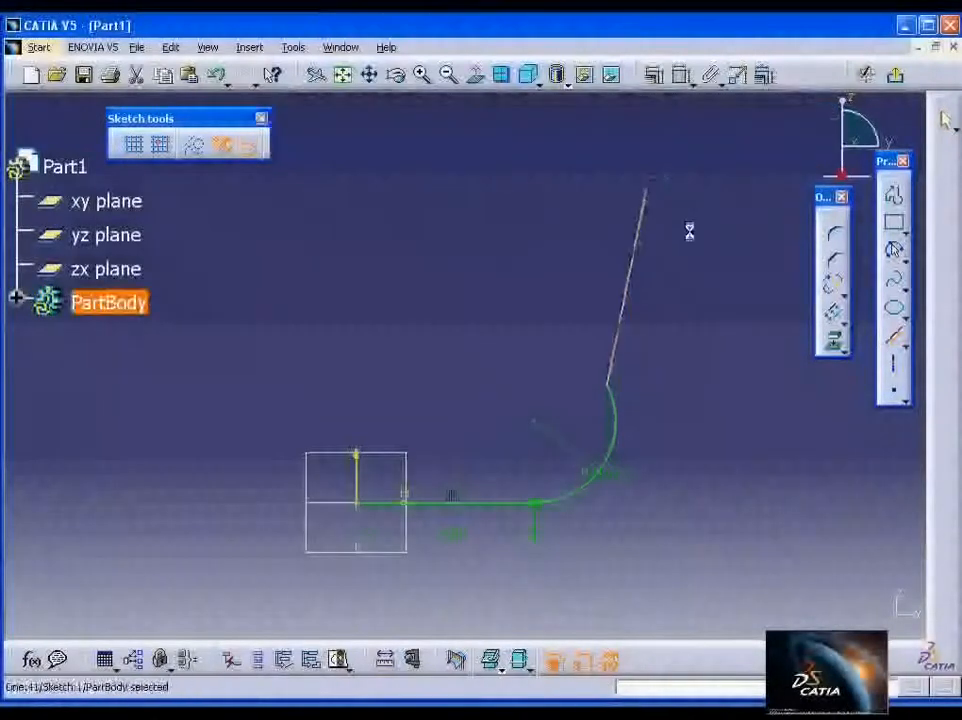
Apply a tangency constraint between the slanted line and the corner arc
left_click(615, 382)
left_click(616, 378, "ctrl")
left_click_drag(646, 75, 653, 118)
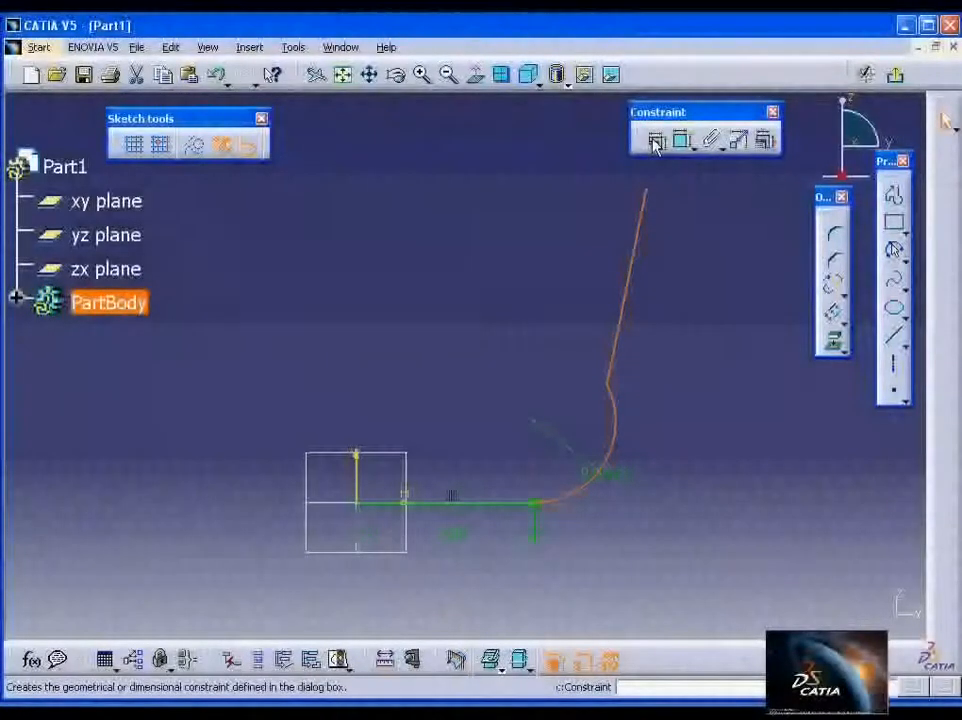
left_click(656, 142)
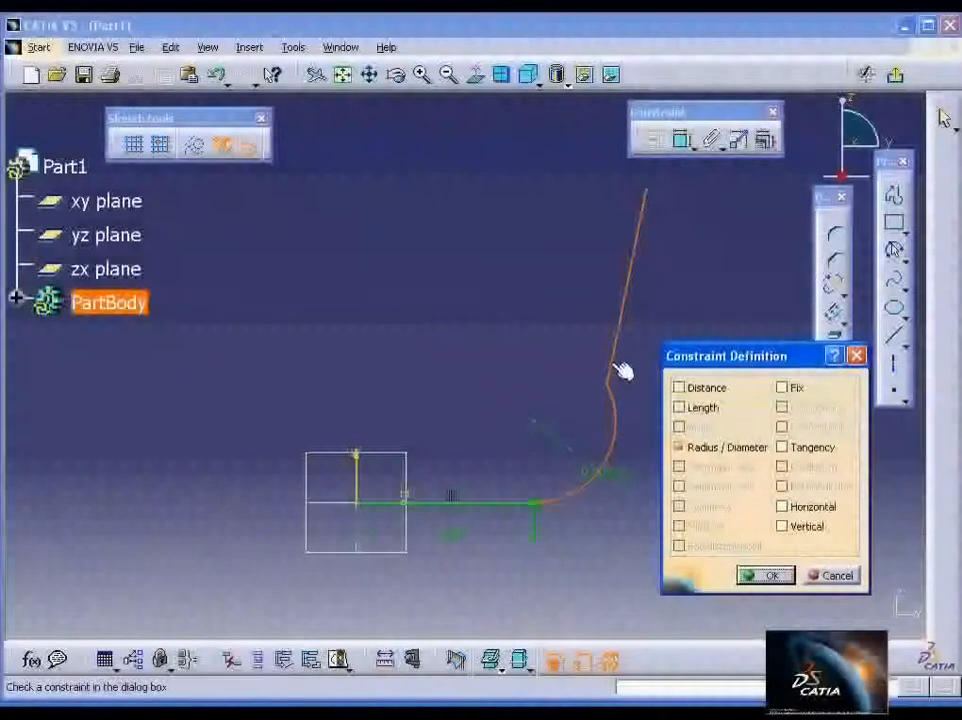
left_click(783, 448)
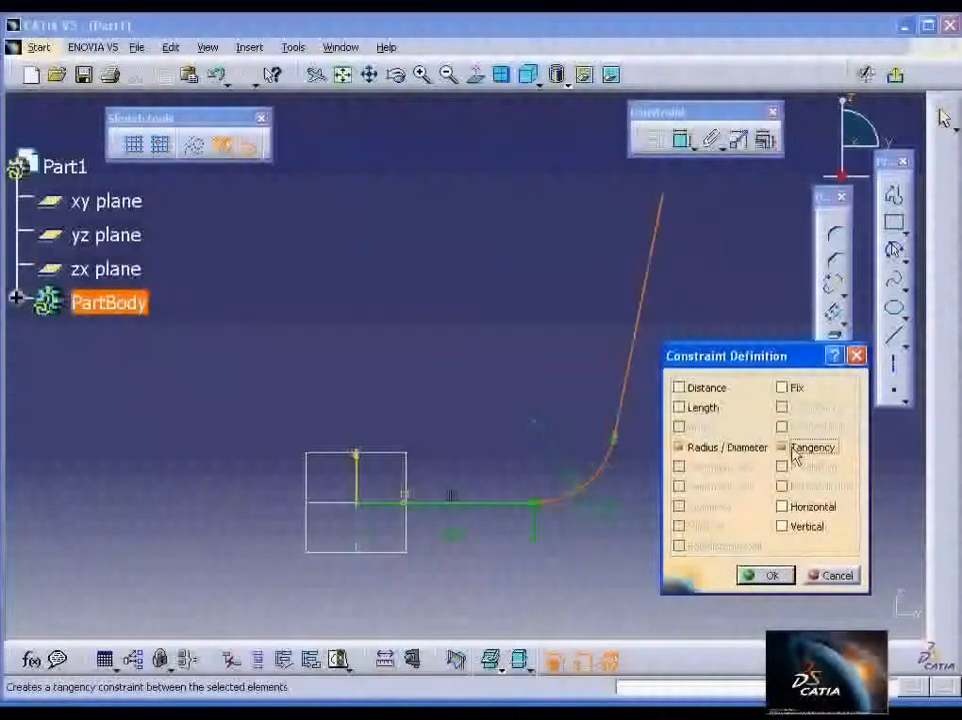
left_click(770, 576)
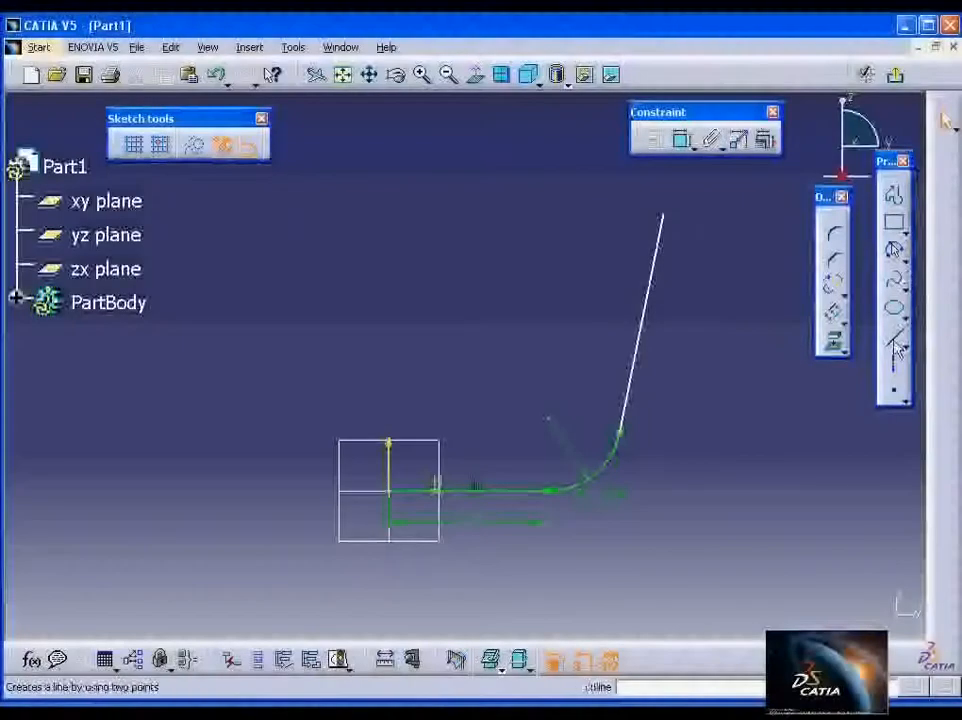
Draw a three-point arc, starting with its limits, from the slanted line's upper end, curving back inward over the top
left_click(892, 342)
left_click(893, 253)
middle_click_drag(654, 296, 680, 364)
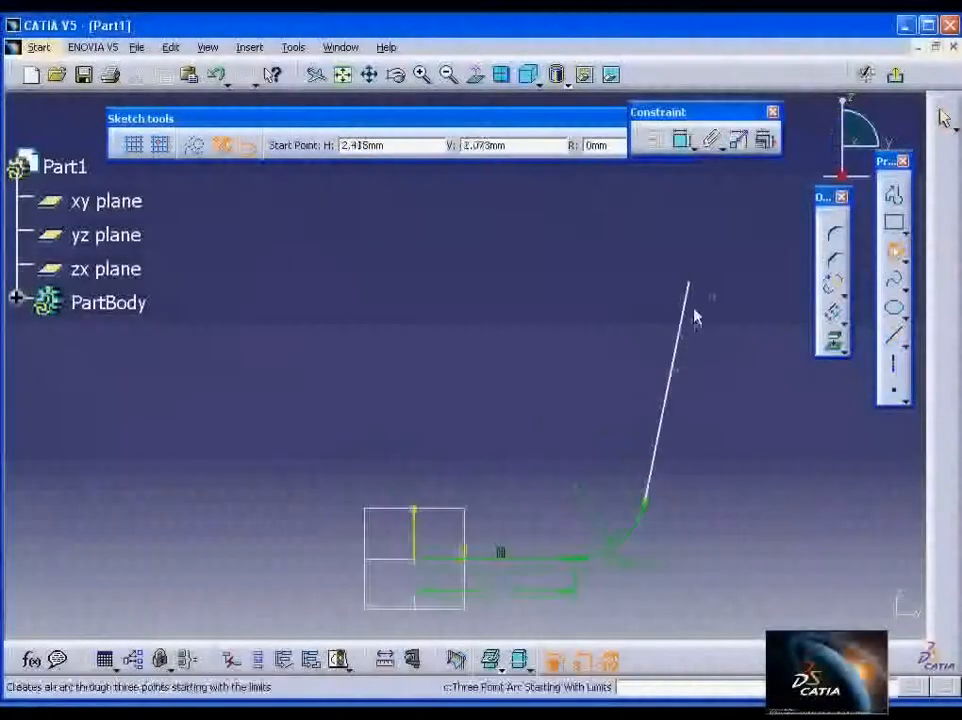
left_click(612, 214)
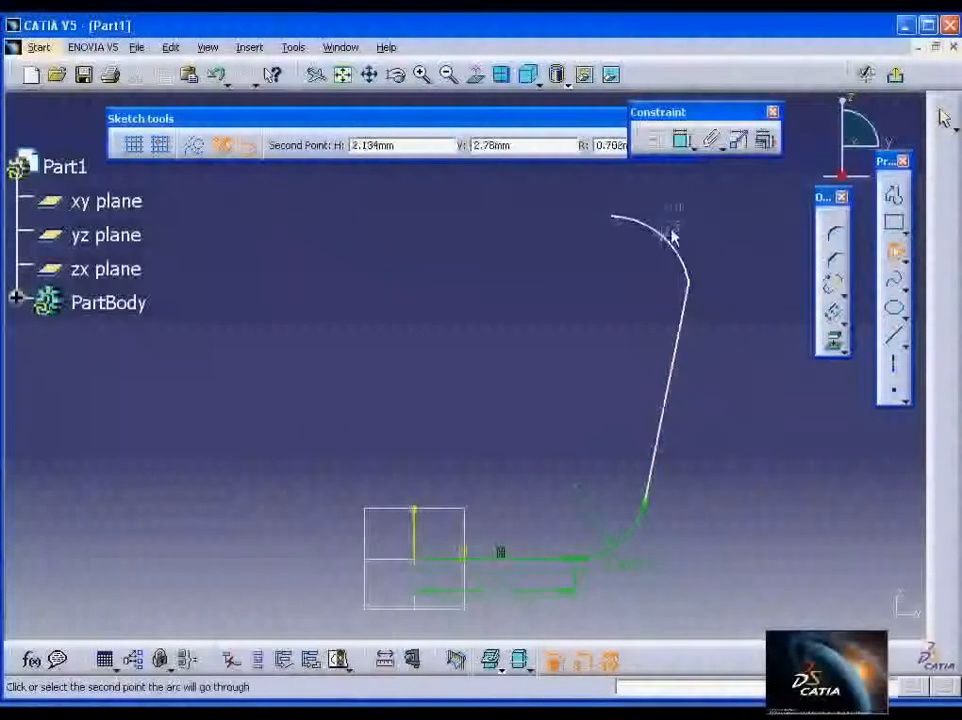
left_click(678, 228)
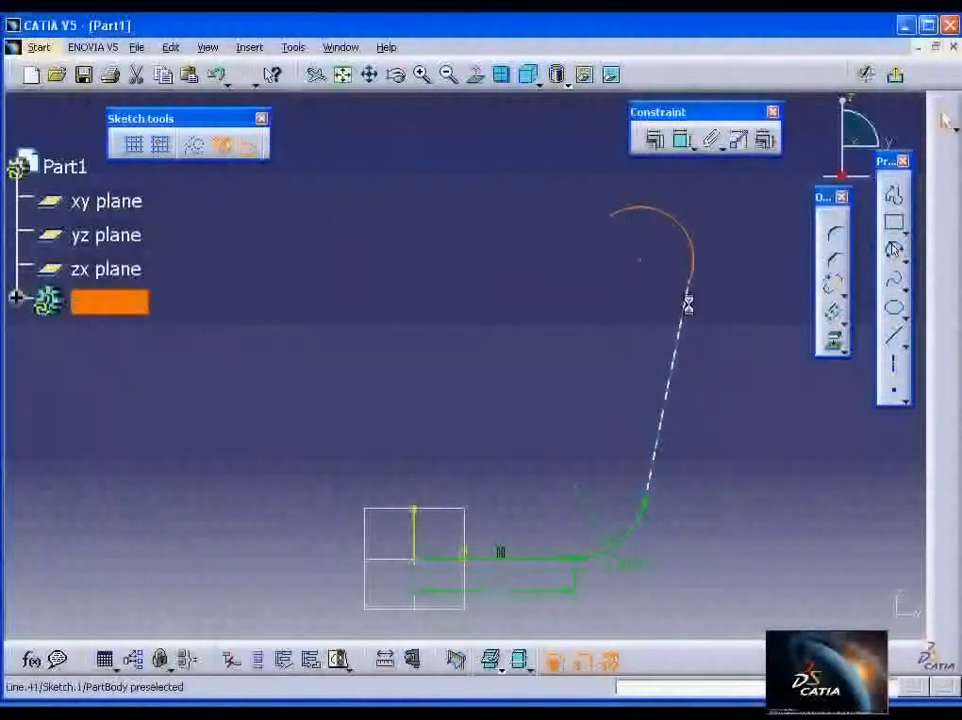
Apply a tangency constraint between the upper arc and the slanted line
left_click(685, 298, "ctrl")
left_click(680, 140)
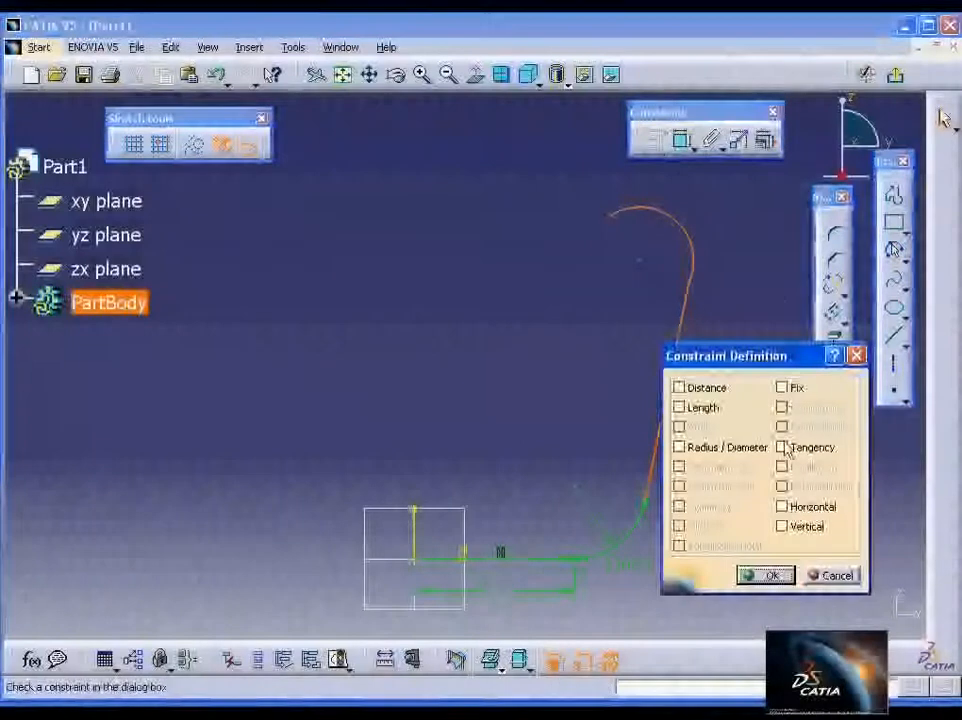
left_click(772, 580)
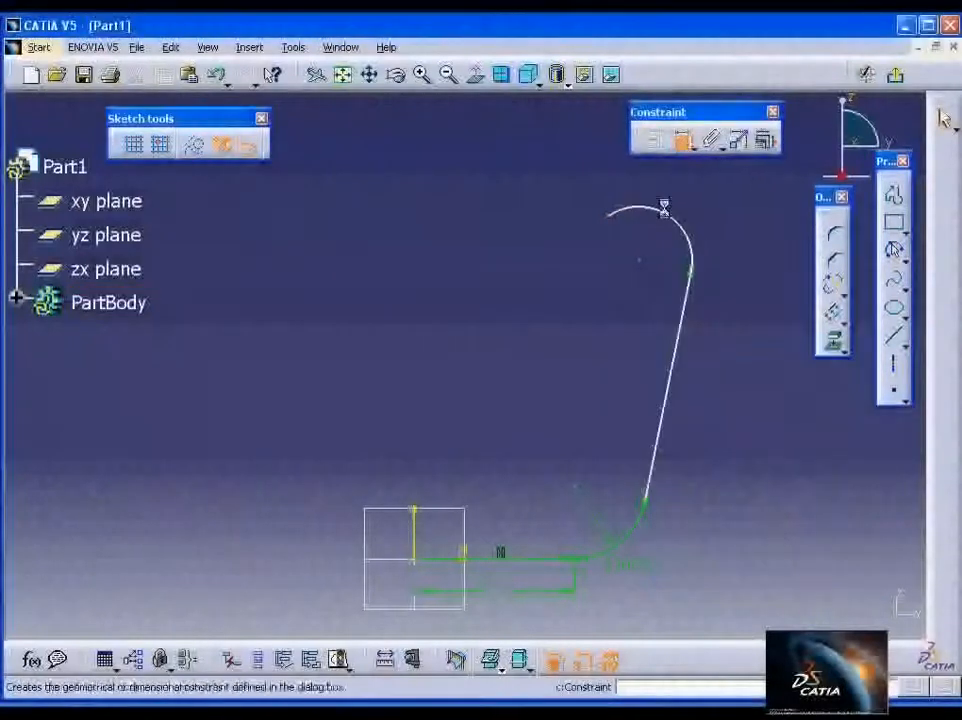
Set the upper arc's radius dimension to 0.875 mm
right_click(694, 201)
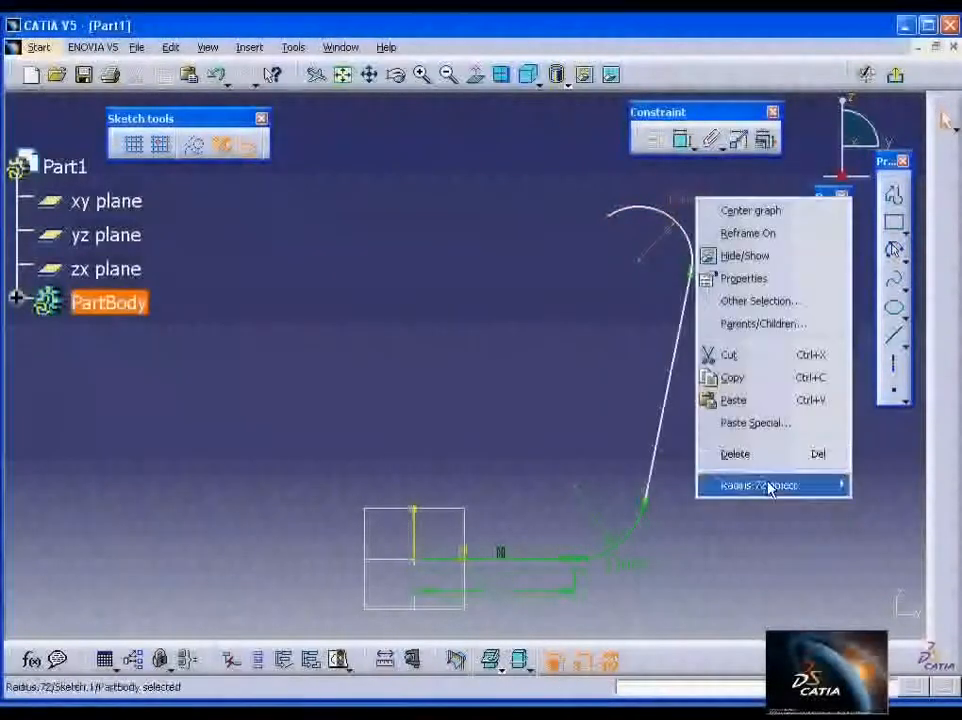
mouse_move(769, 485)
left_click(640, 485)
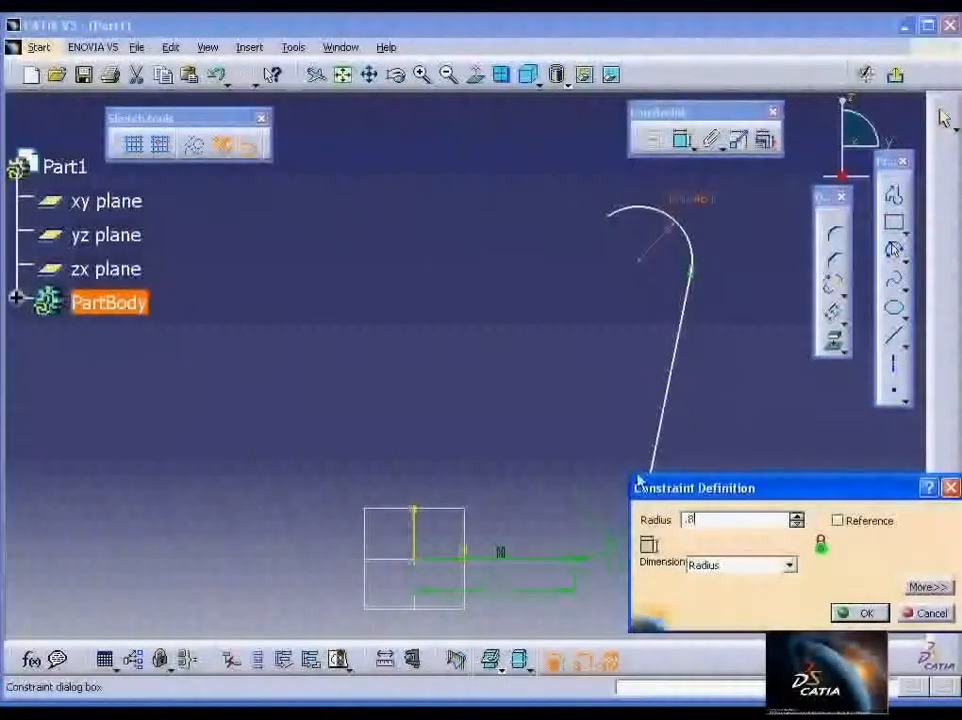
key("Return")
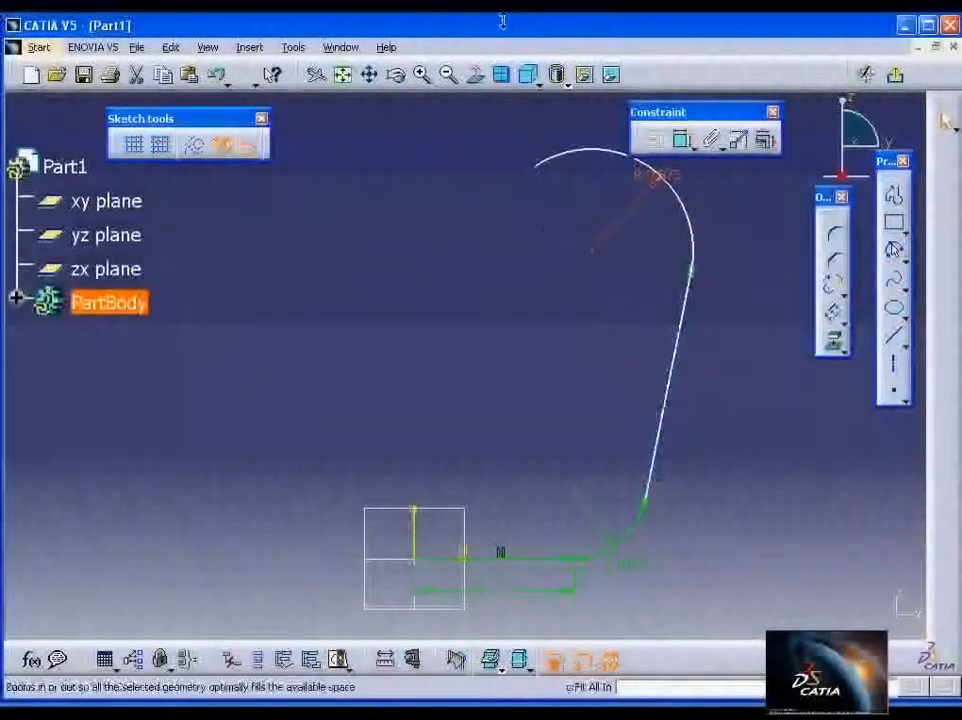
Shorten the upper arc by moving its free inner end back along the curve, just past the arc's centre
left_click(491, 318)
middle_click_drag(573, 319, 574, 400)
left_click(578, 366)
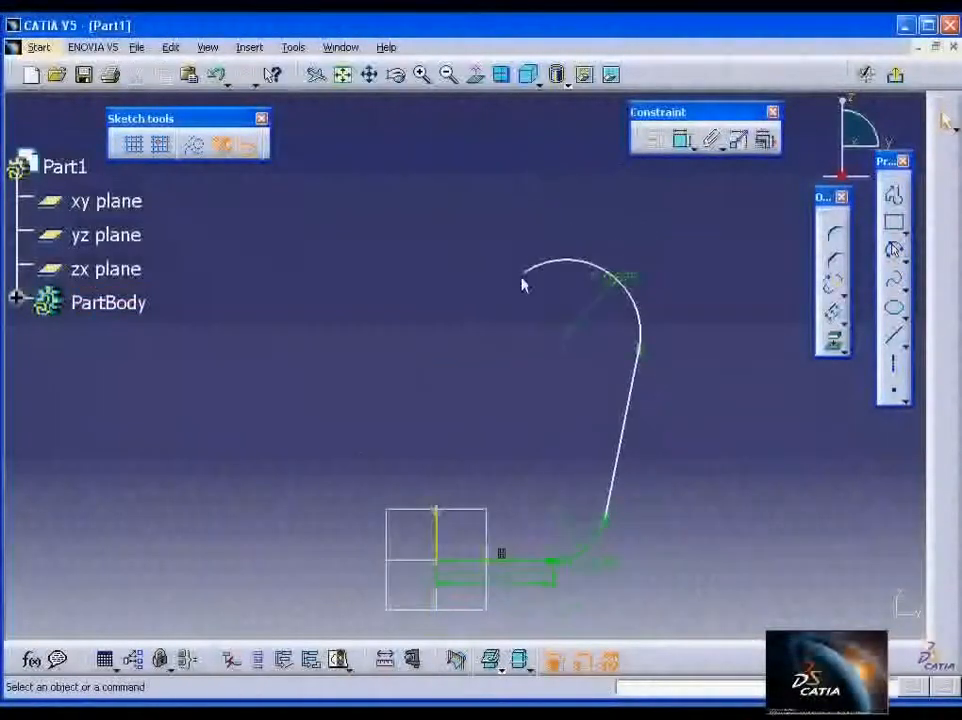
mouse_move(532, 270)
left_mouse_down()
mouse_move(558, 263)
mouse_move(575, 272)
left_mouse_up()
left_click(641, 268)
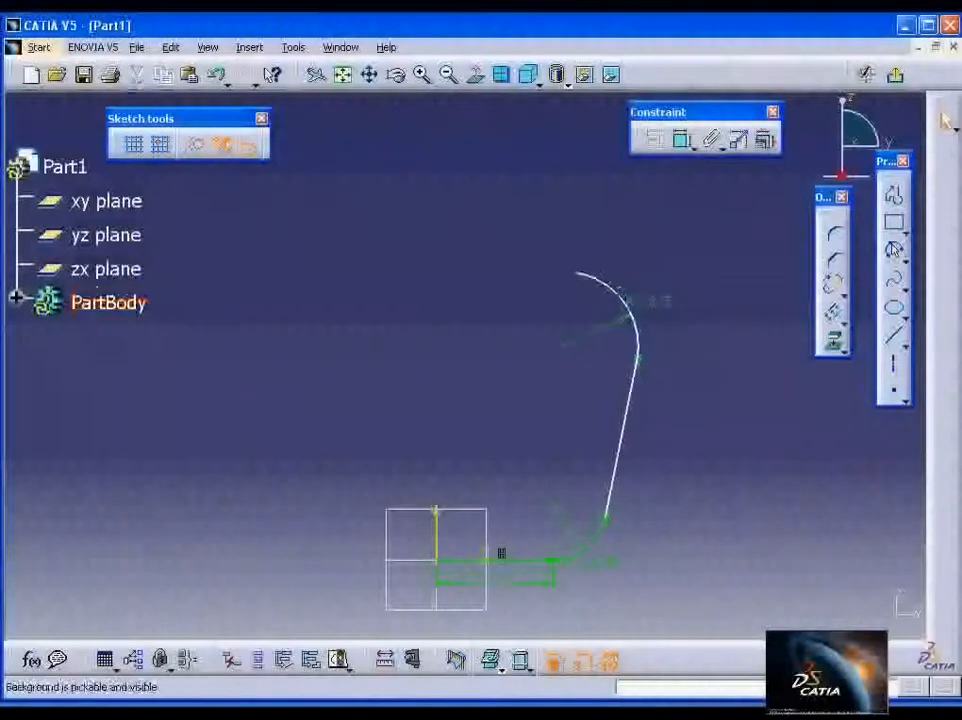
Following the reference drawing, draw a short line from the upper arc's free end, tangent to the arc and rising slightly toward the vertical axis
left_click(510, 713)
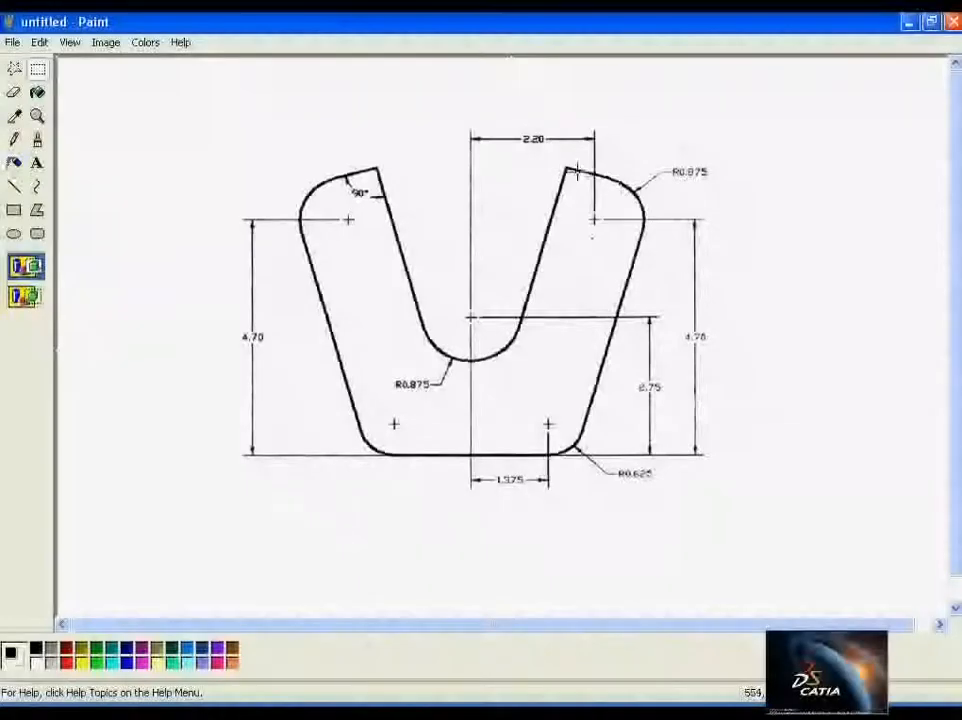
left_click(345, 710)
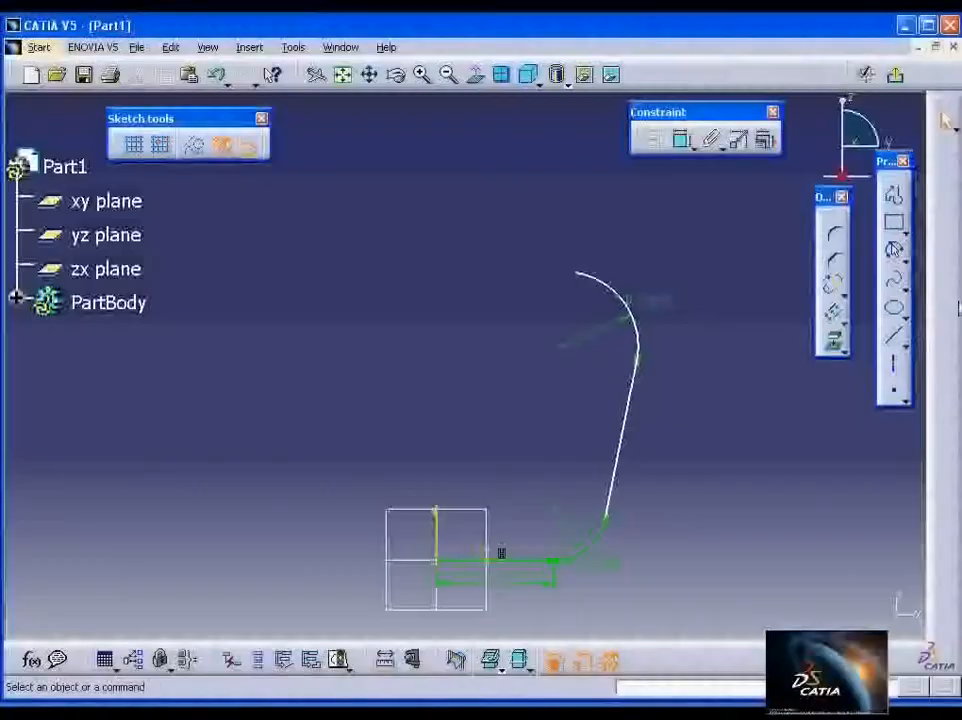
left_click(897, 342)
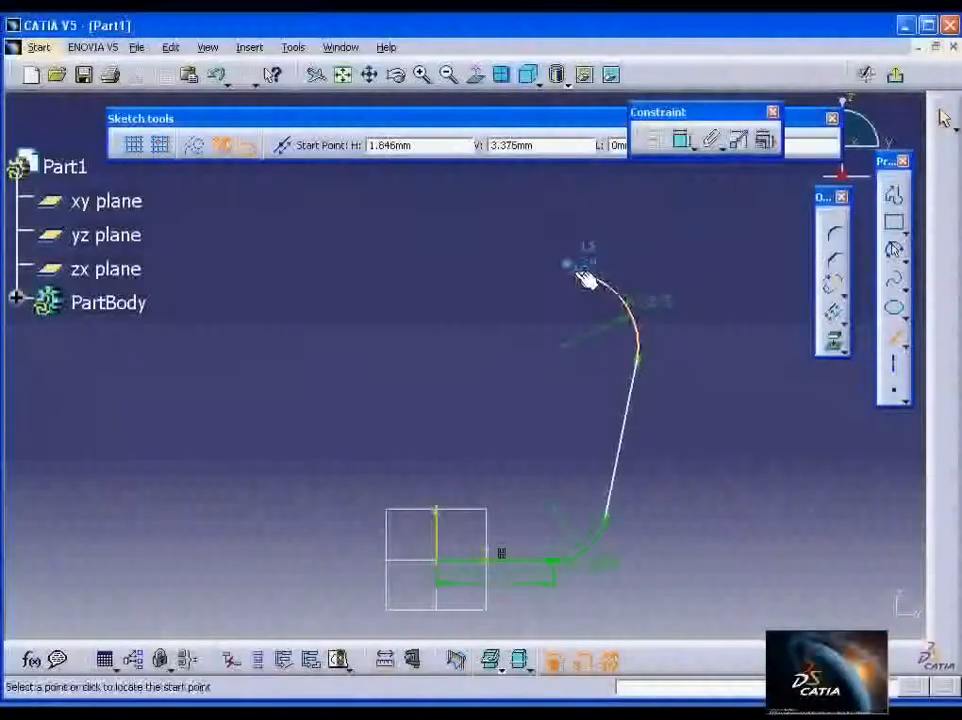
left_click(582, 276)
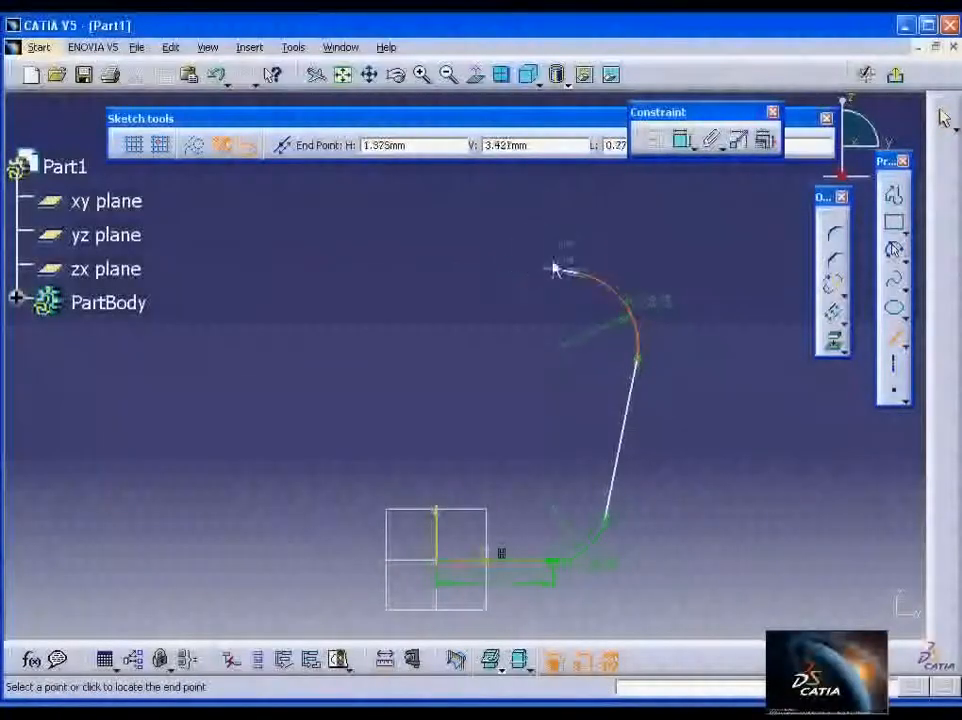
left_click(507, 261)
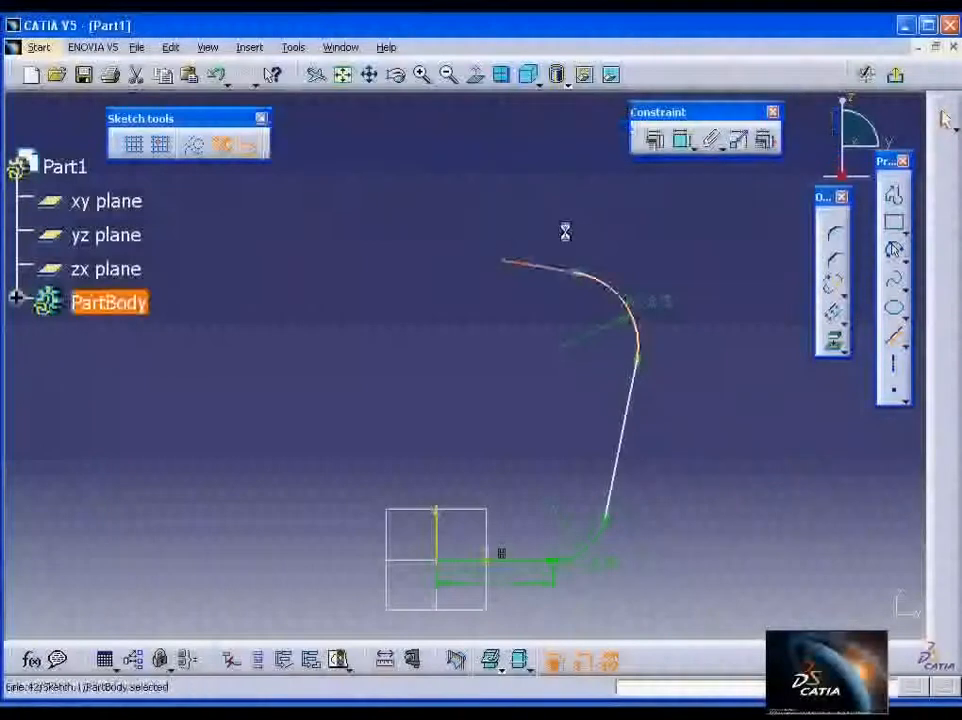
Following the reference drawing, draw the long inner slanted line from the short top line's free end down toward the vertical axis
left_click(436, 699)
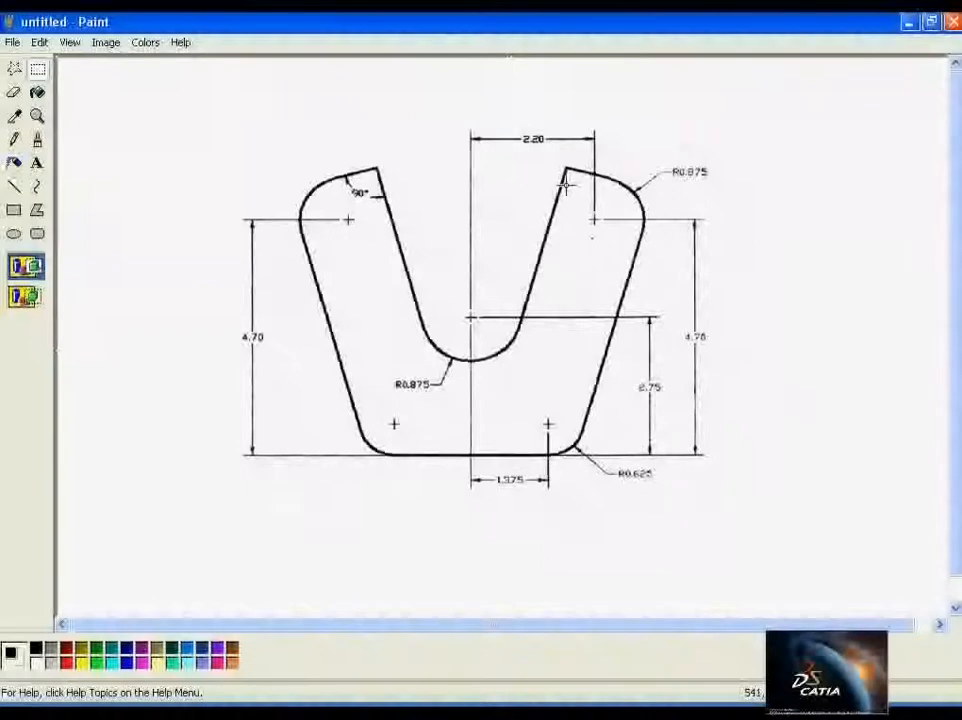
left_click(312, 702)
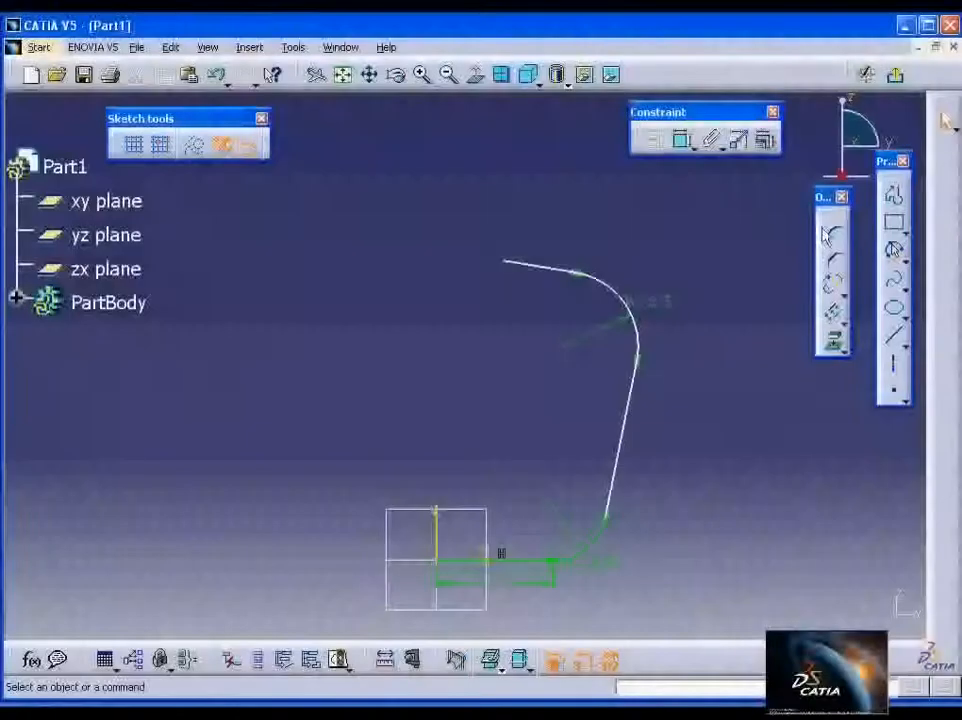
left_click(896, 342)
left_click(505, 268)
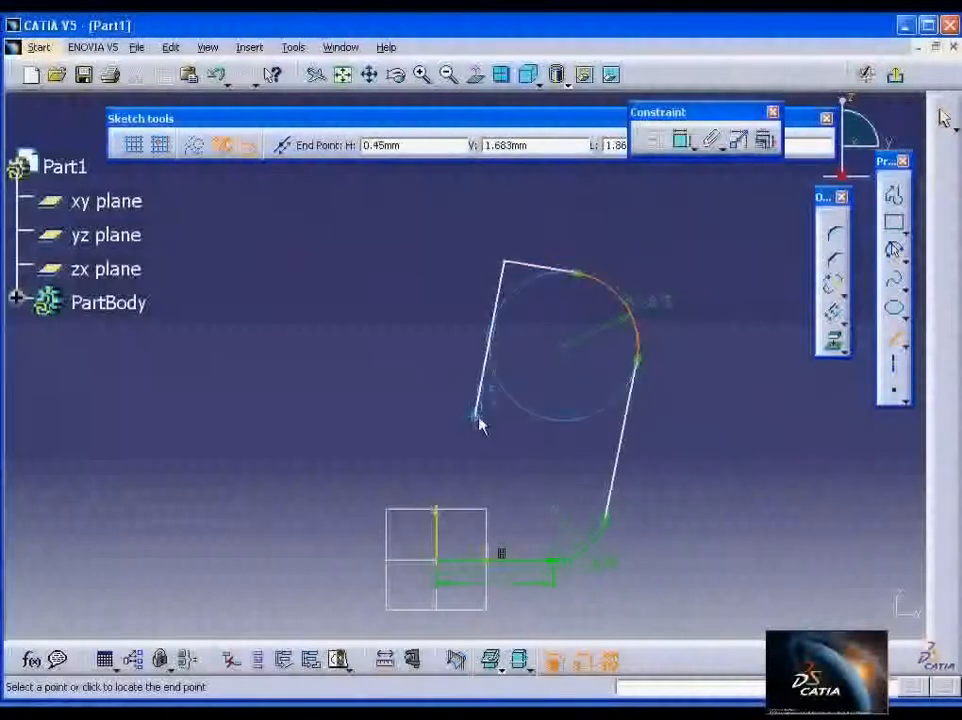
left_click(467, 467)
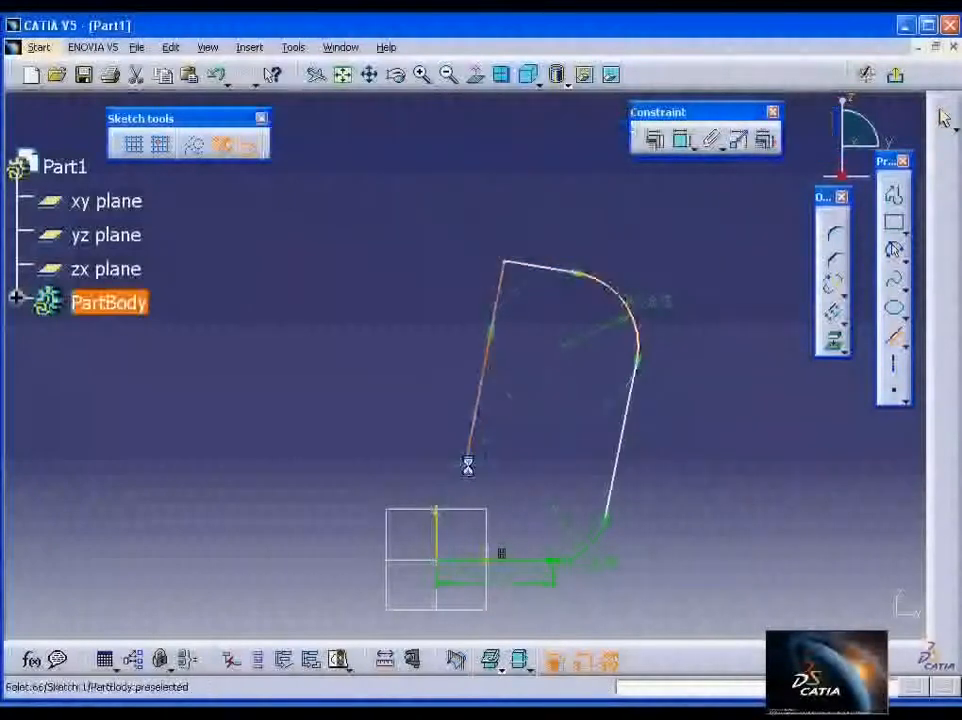
Make the inner slanted line perpendicular to the short top line, and move its lower end slightly upward
left_click(509, 293)
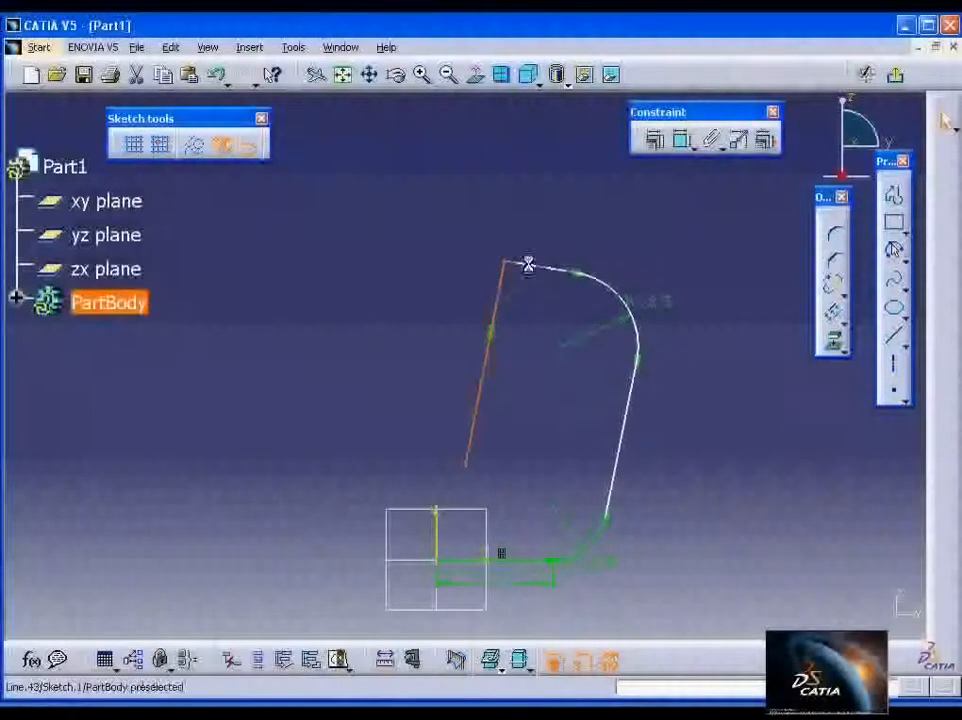
left_click(656, 143)
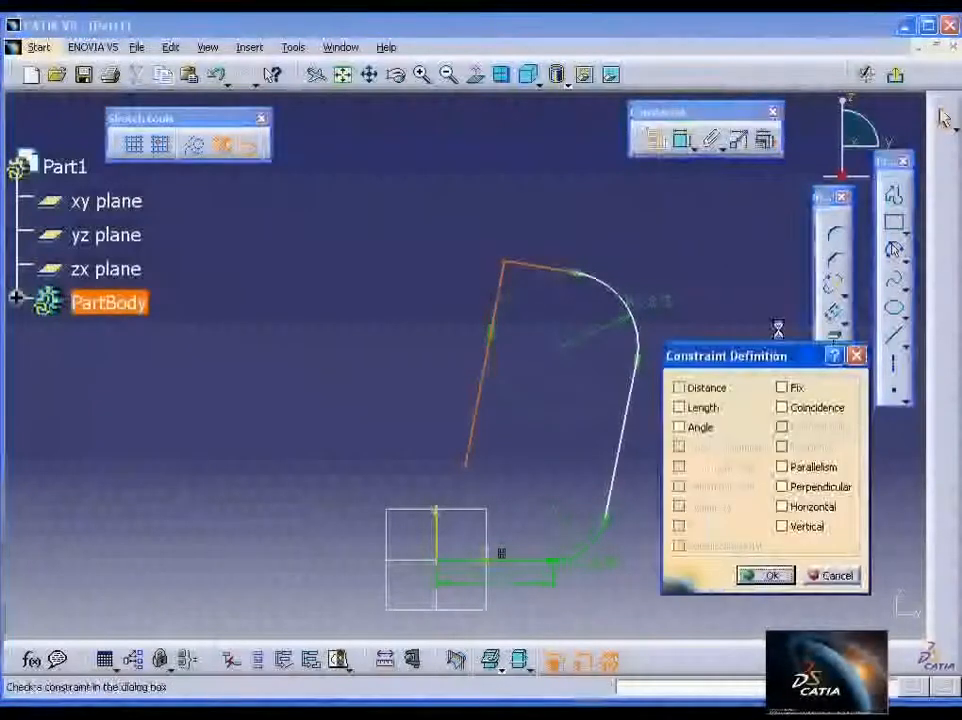
left_click(783, 488)
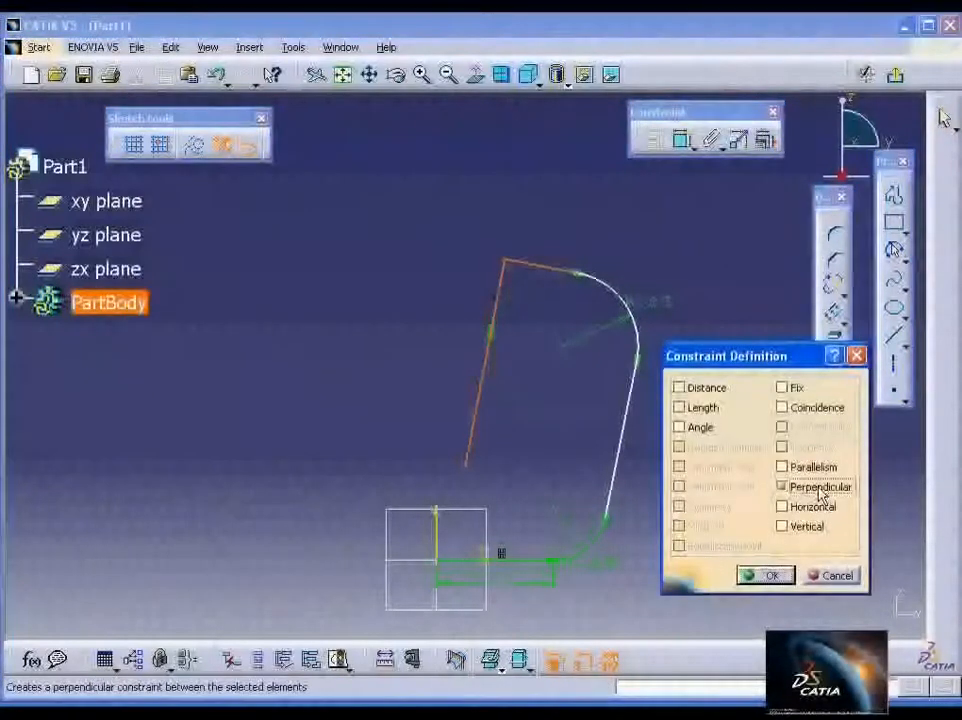
left_click(762, 575)
middle_click_drag(676, 505, 695, 382)
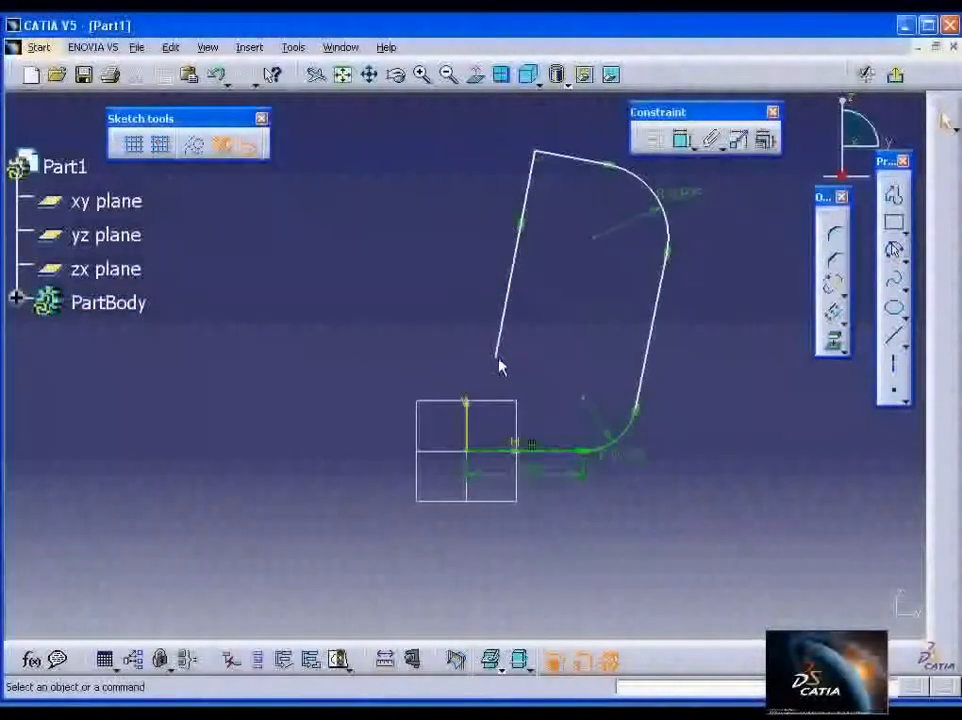
left_click(503, 340)
Dimension the horizontal distance from the vertical axis to the upper arc's centre and set it to 2.20 mm, as in the reference drawing
key("alt+Tab")
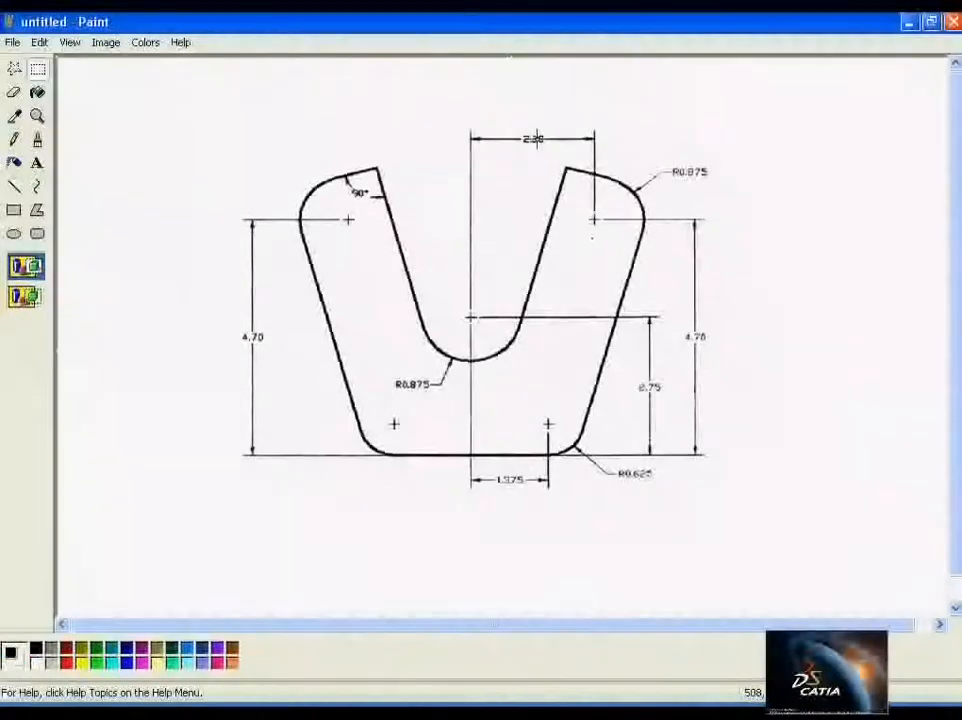
key("alt+Tab")
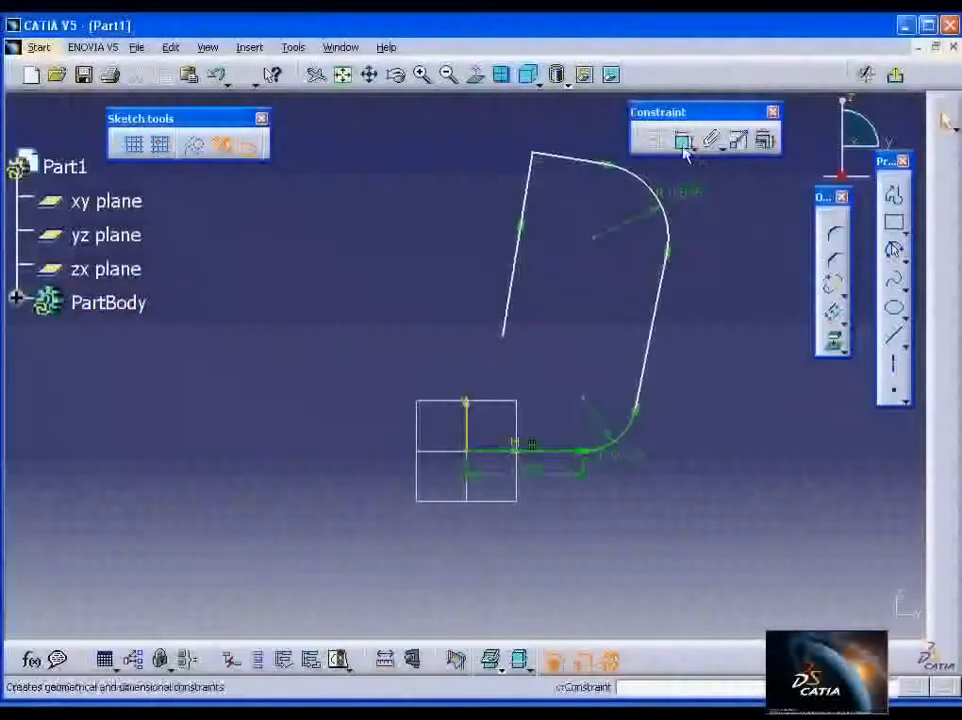
left_click(472, 432)
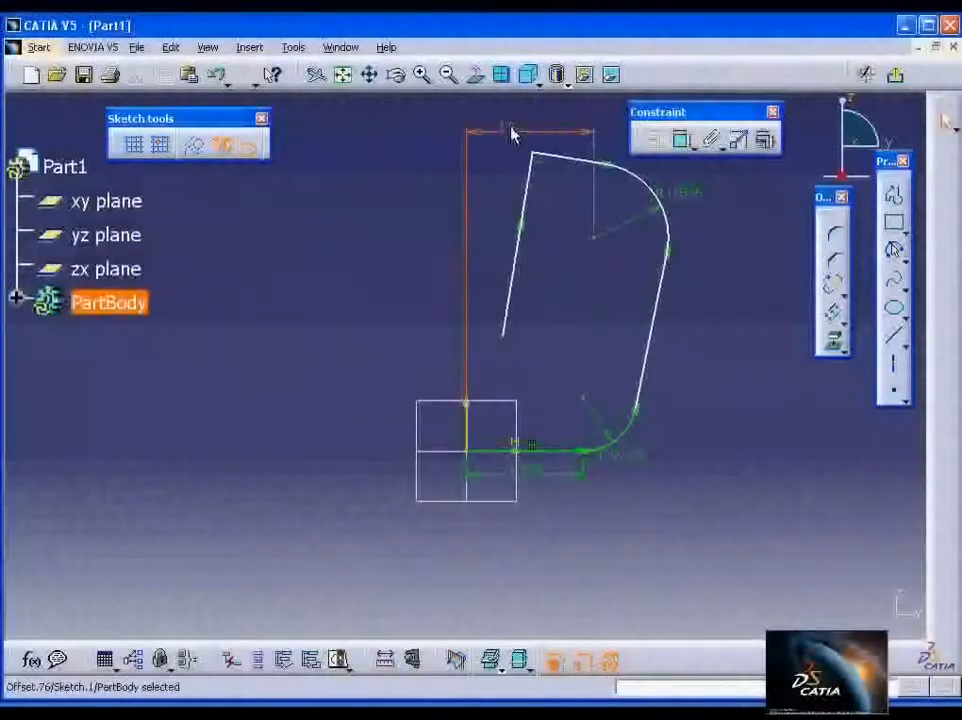
right_click(513, 136)
mouse_move(591, 412)
left_click(730, 412)
type("20")
key("Return")
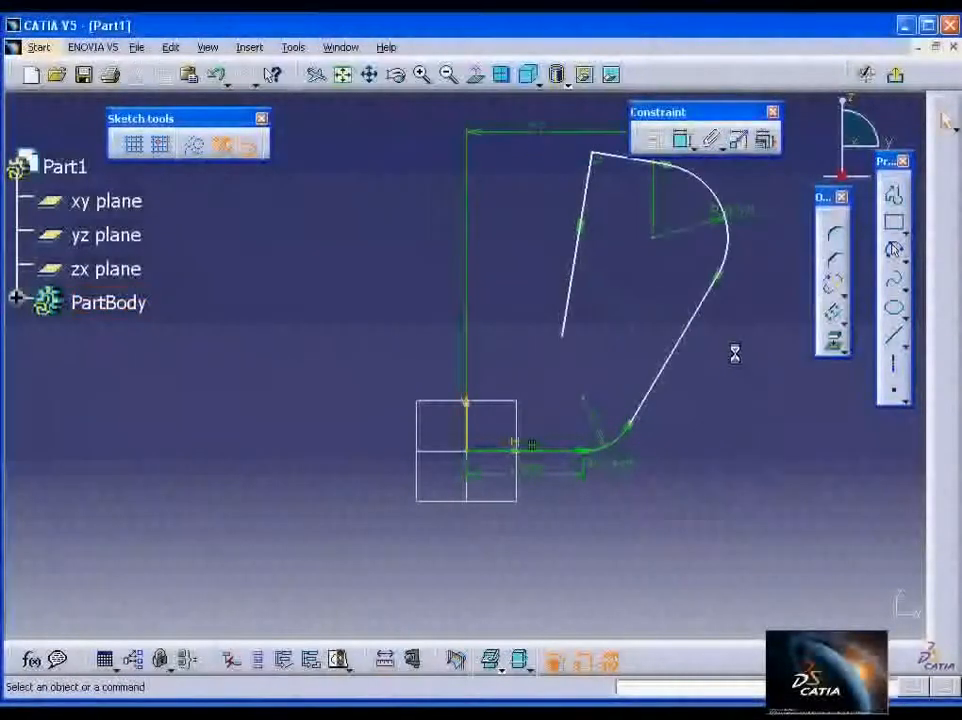
Apply a parallelism constraint between the outer slanted line and the inner slanted line
left_click(659, 348)
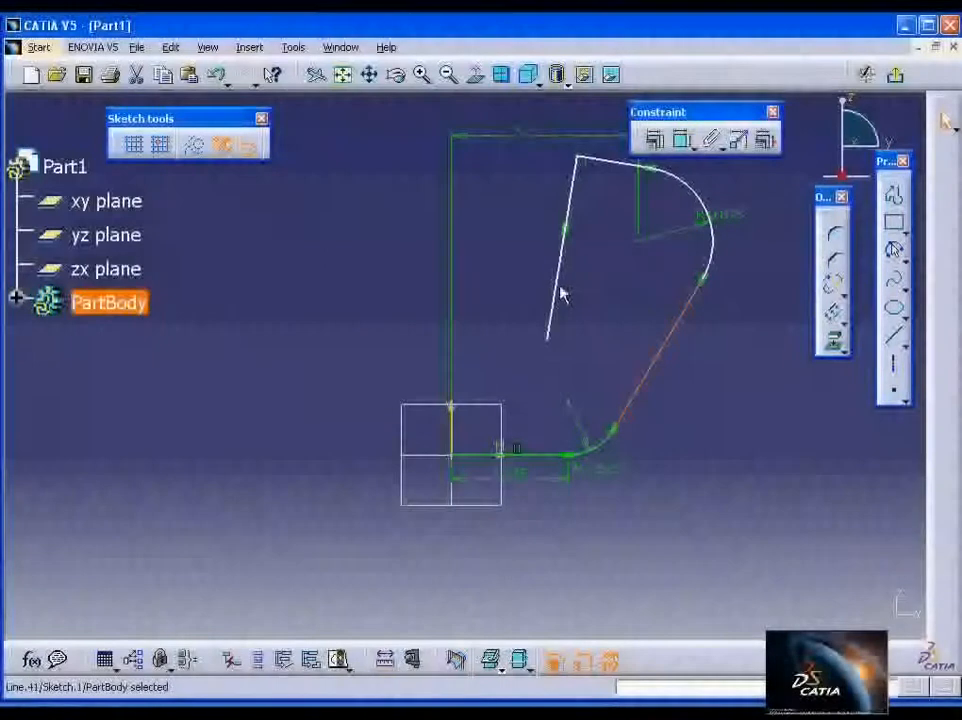
left_click(556, 285, "ctrl")
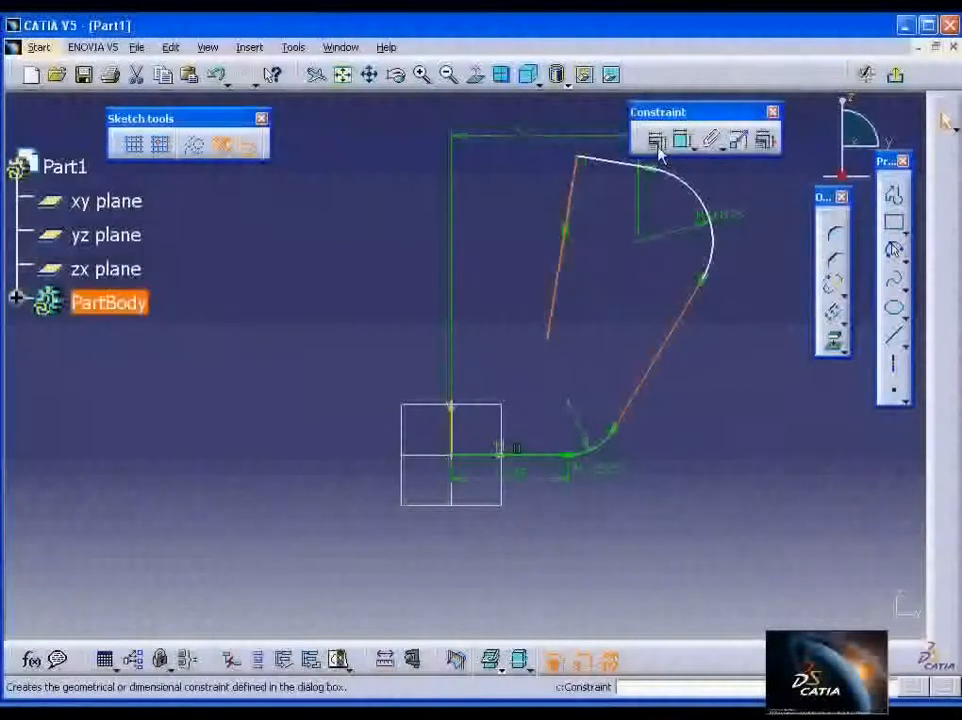
left_click(656, 143)
left_click(804, 467)
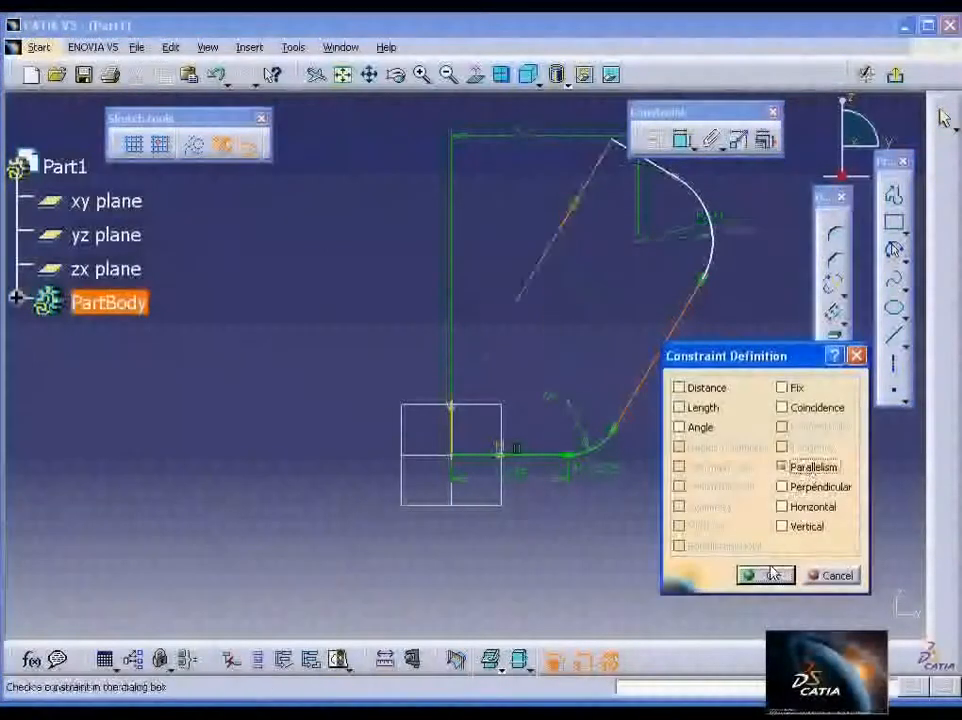
left_click(766, 577)
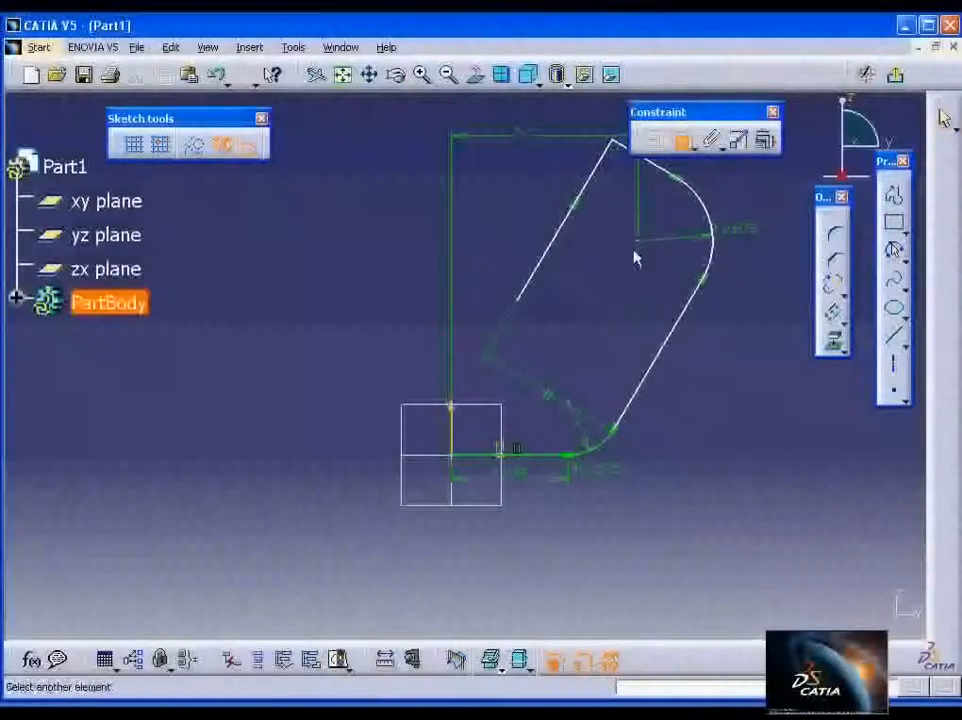
Dimension the vertical distance from the upper arc's centre to the bottom line and set it to 4.70 mm
left_click(541, 456)
left_click(745, 378)
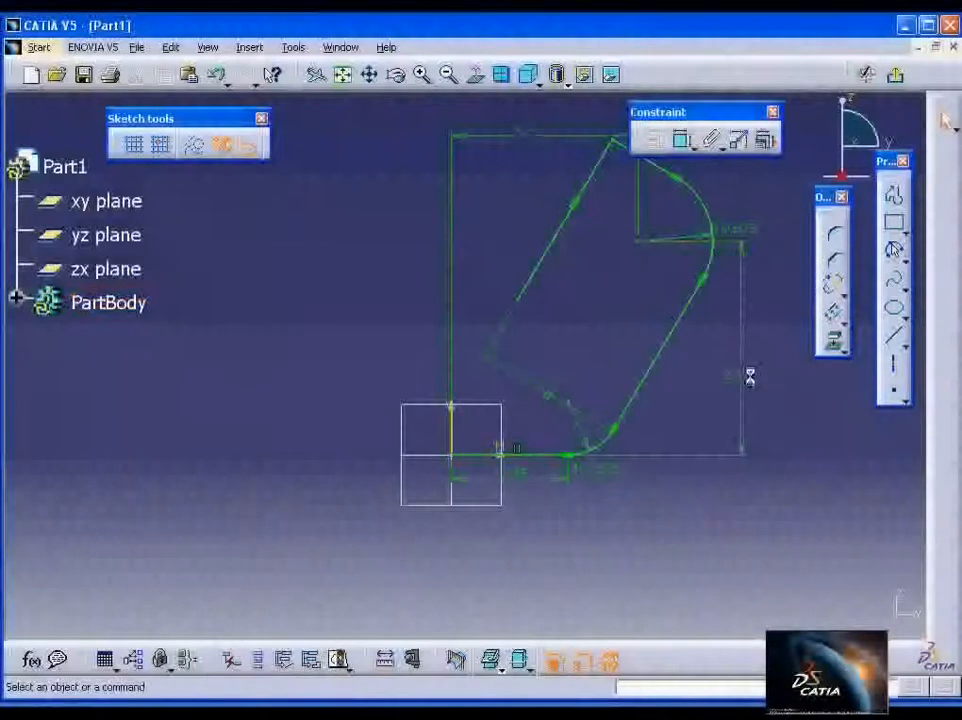
right_click(745, 376)
mouse_move(760, 661)
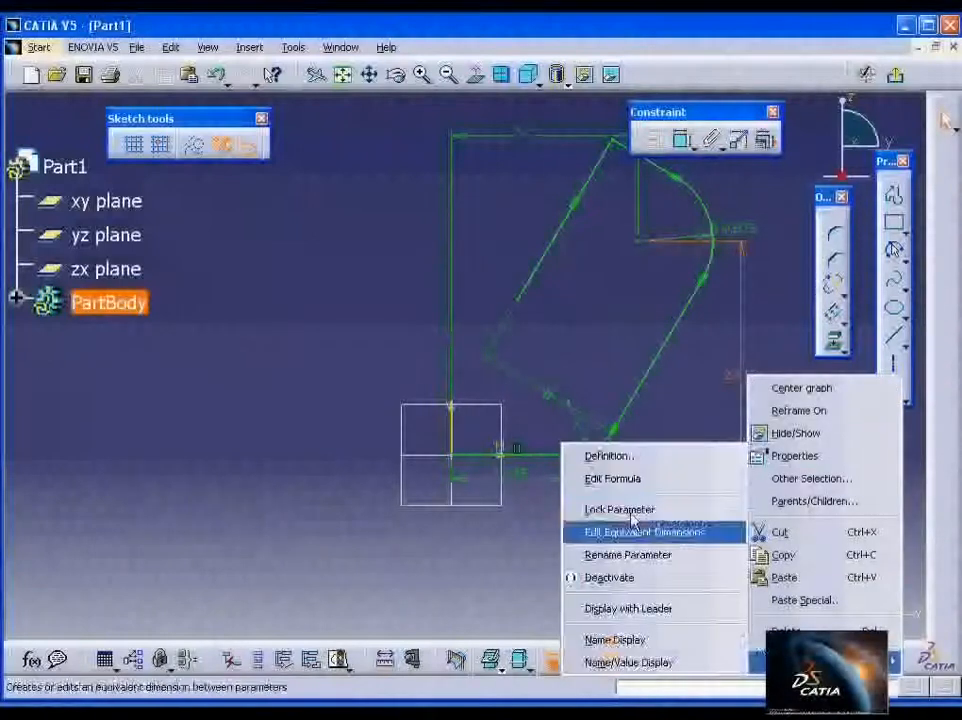
left_click(633, 457)
type("4.7")
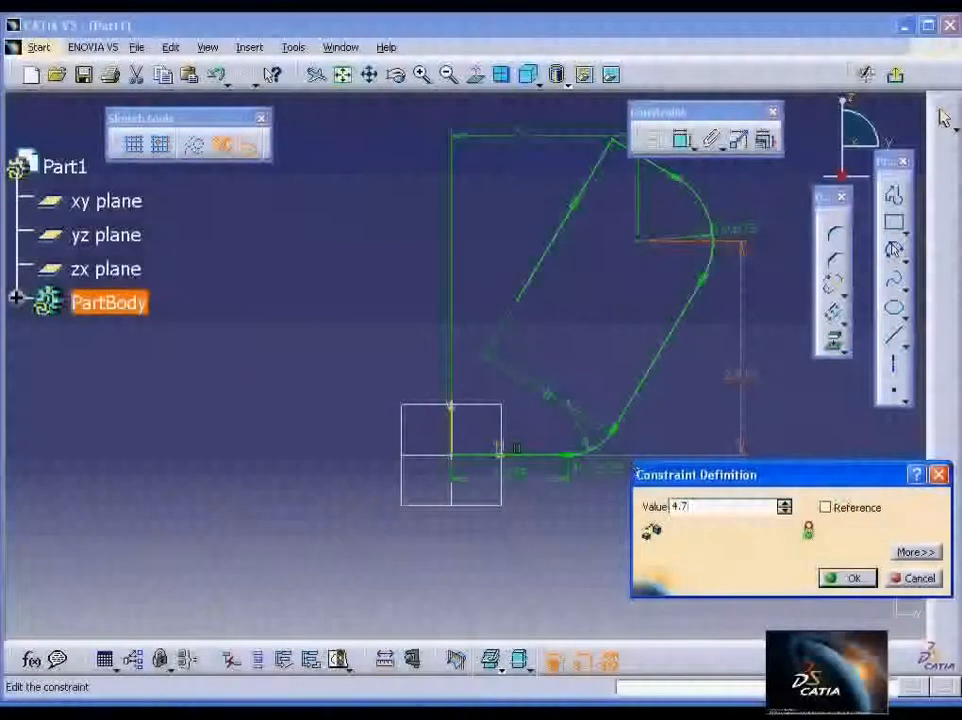
type("0")
key("Return")
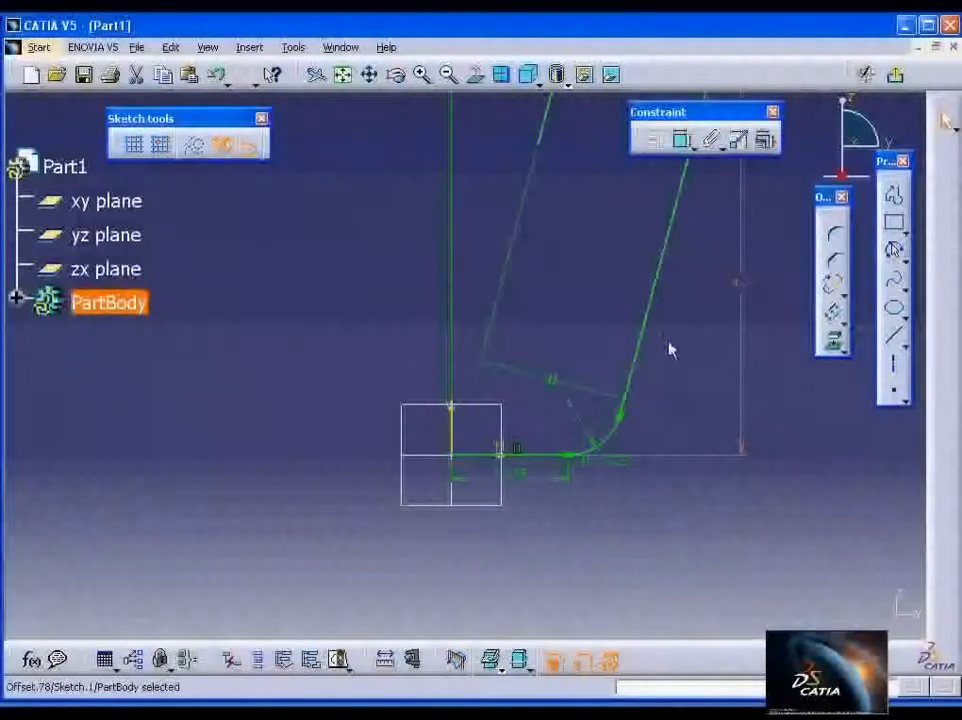
left_click(661, 385)
Following the reference drawing, draw an arc centred on the vertical axis, from the inner line's lower end down to the axis
middle_click_drag(668, 339, 675, 418)
key("alt+Tab")
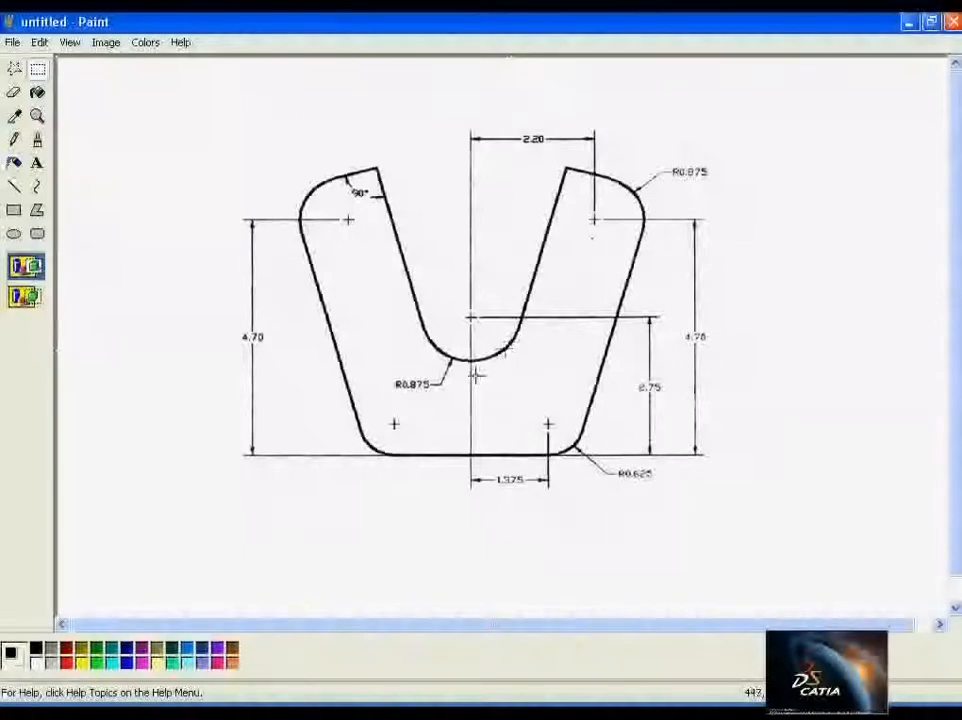
key("alt+Tab")
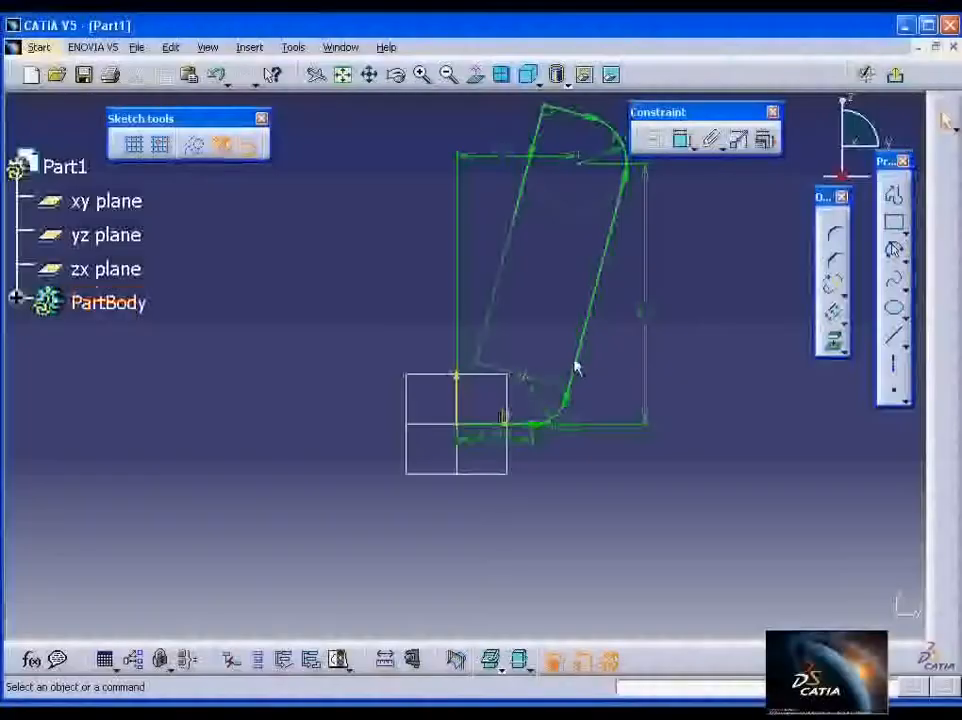
mouse_move(687, 255)
middle_mouse_down()
mouse_move(670, 286)
mouse_move(672, 276)
middle_mouse_up()
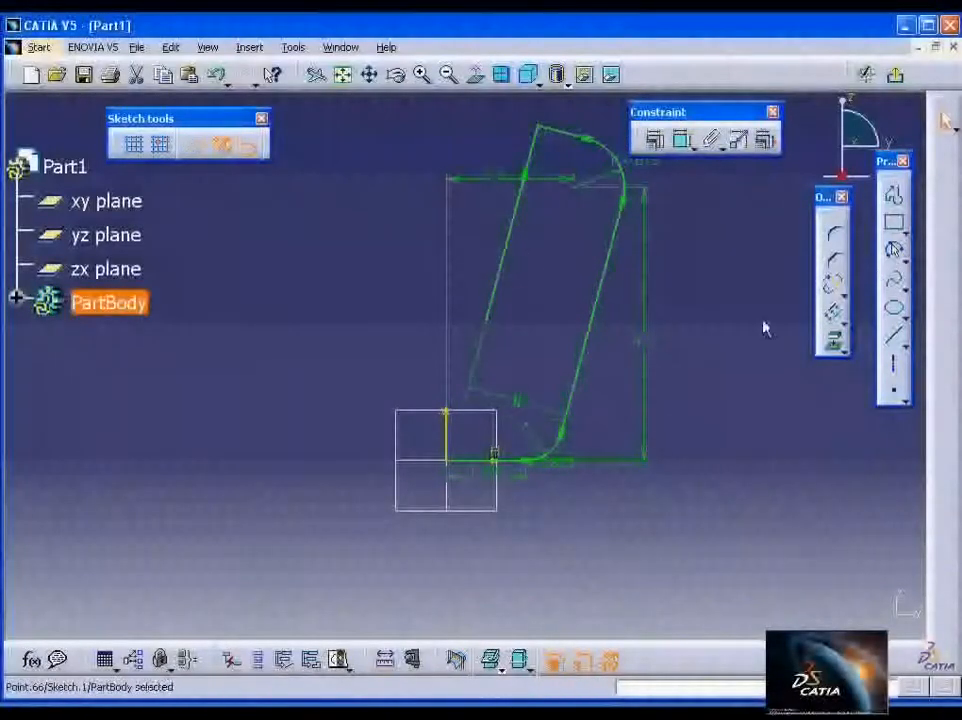
left_click(904, 248)
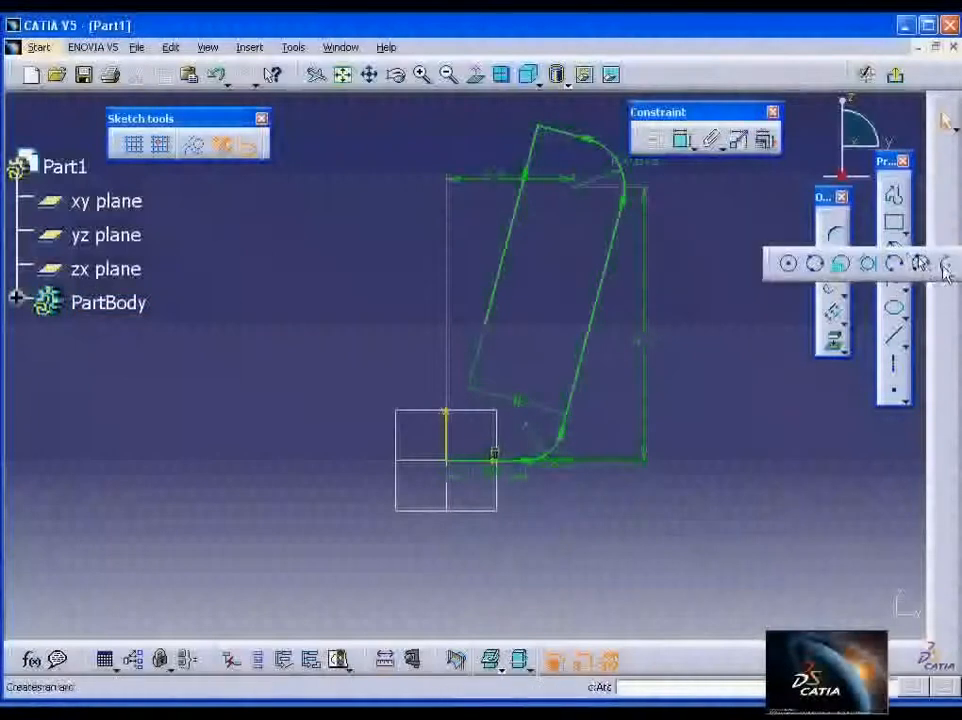
left_click(867, 262)
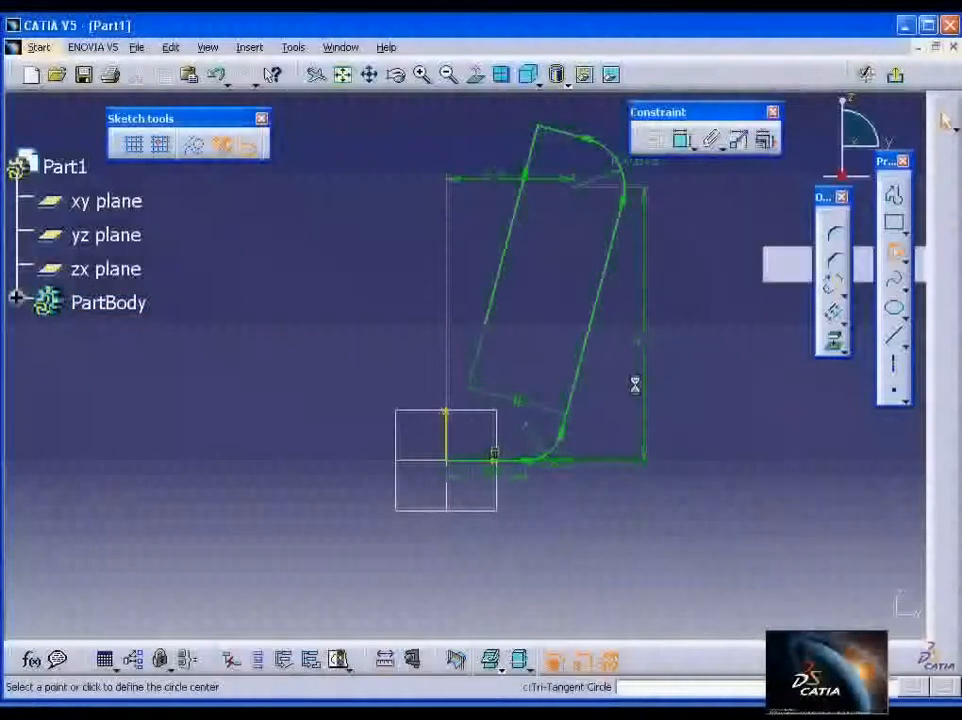
left_click(446, 338)
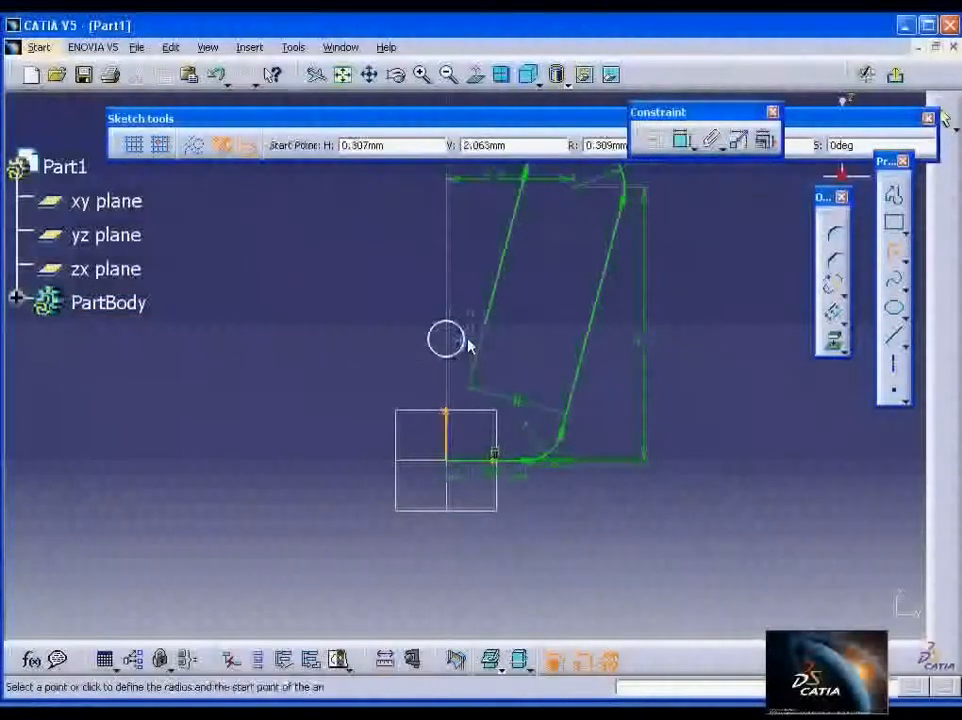
left_click(488, 321)
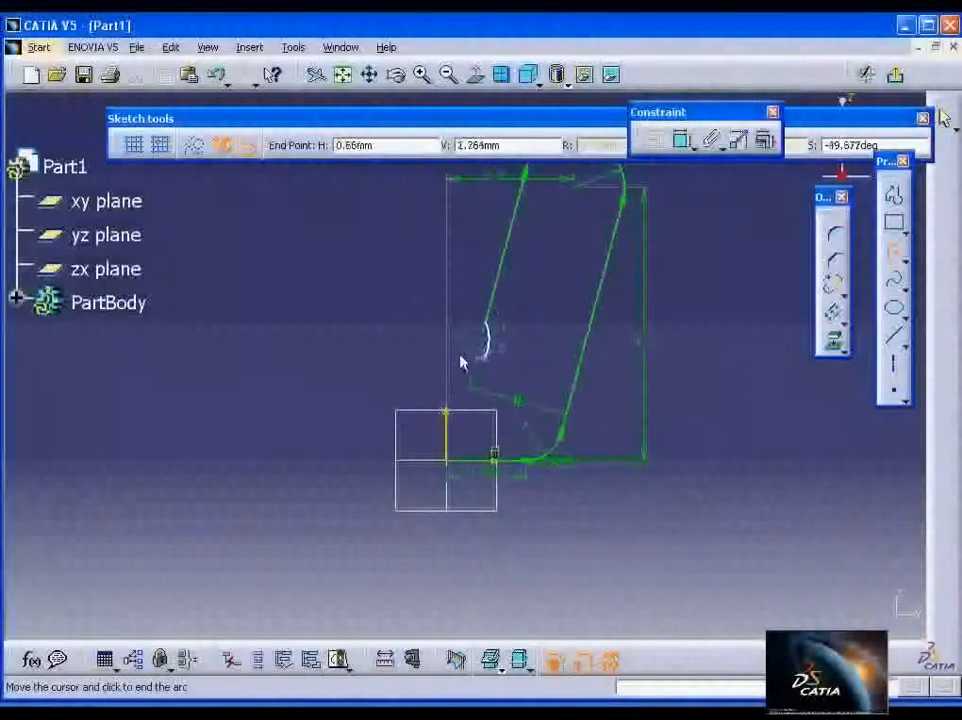
left_click(445, 390)
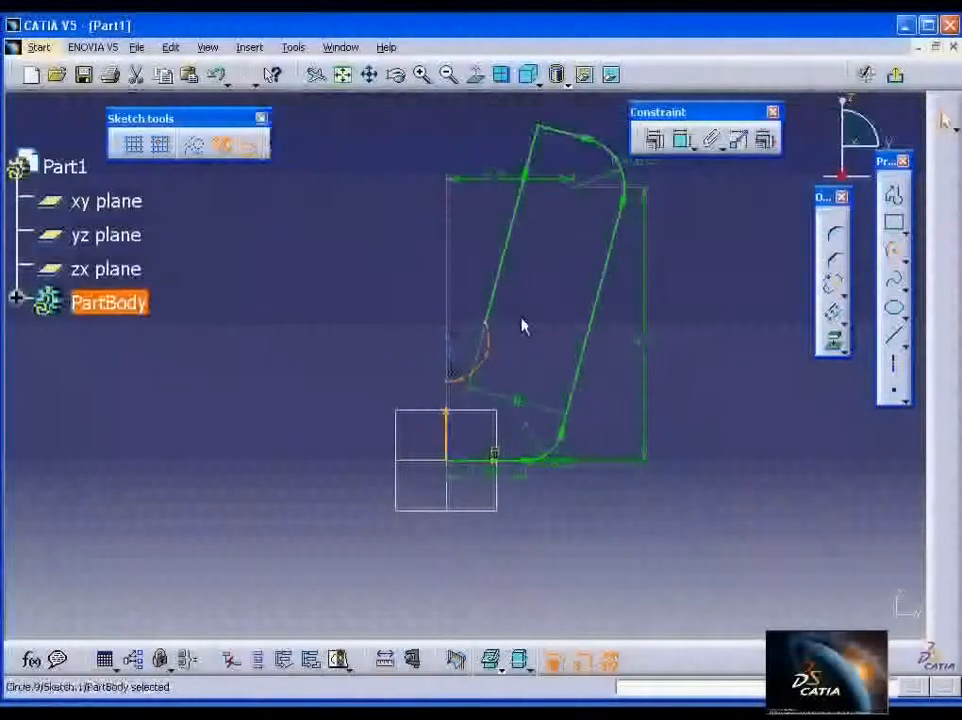
Apply a tangency constraint between the inner slanted line and the slot's bottom arc
left_click(505, 308, "ctrl")
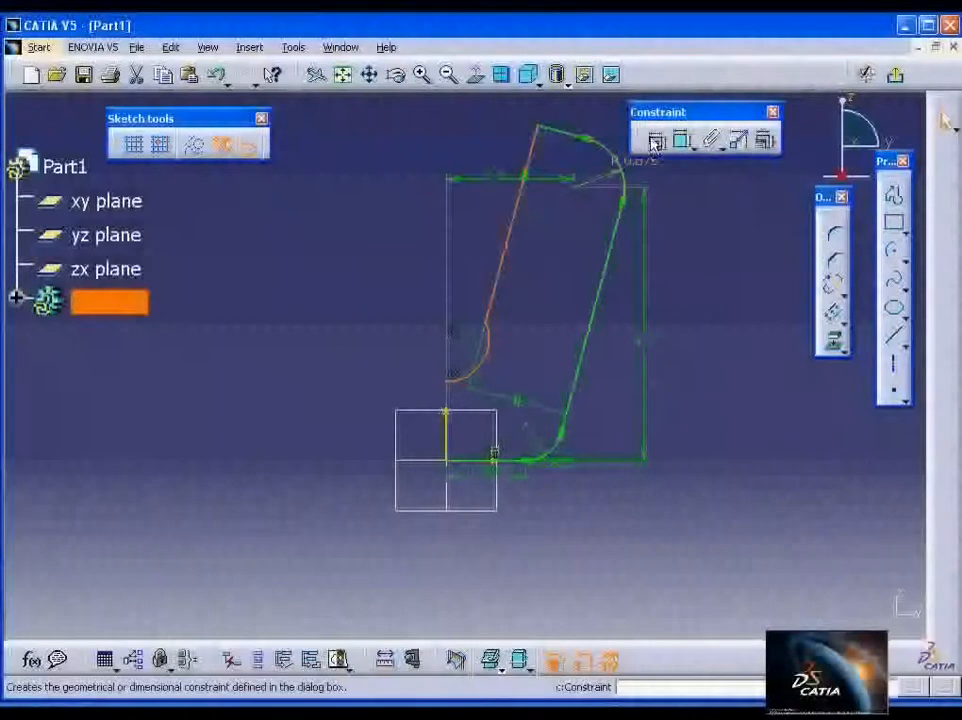
left_click(654, 140)
left_click(803, 456)
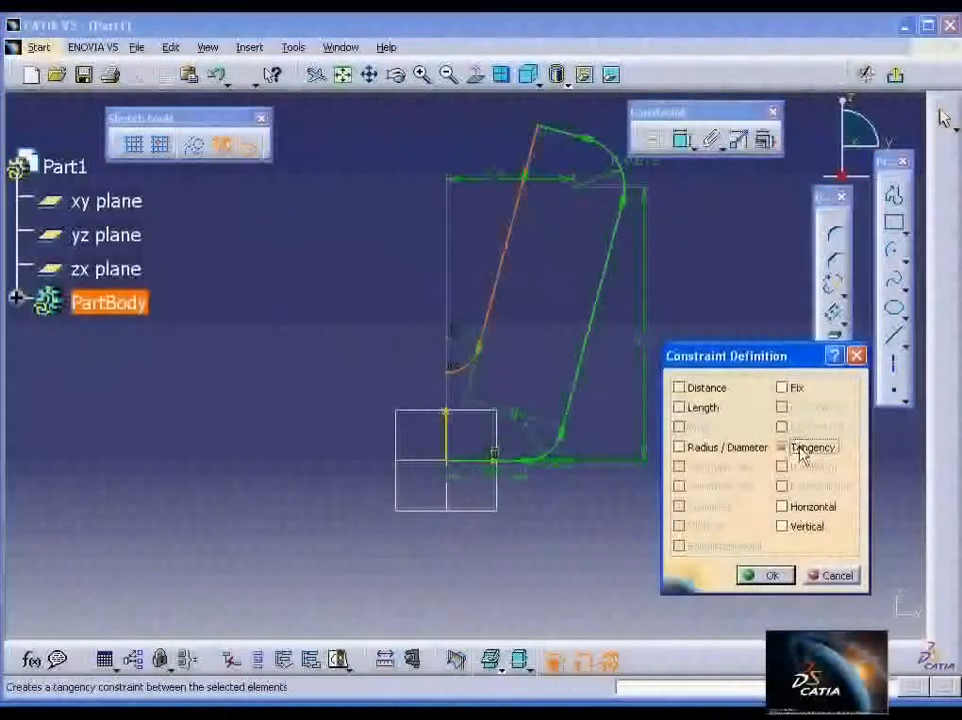
left_click(766, 574)
Dimension the vertical distance from the slot arc's centre to the bottom line and set it to 2.75 mm, as in the reference drawing
key("alt+Tab")
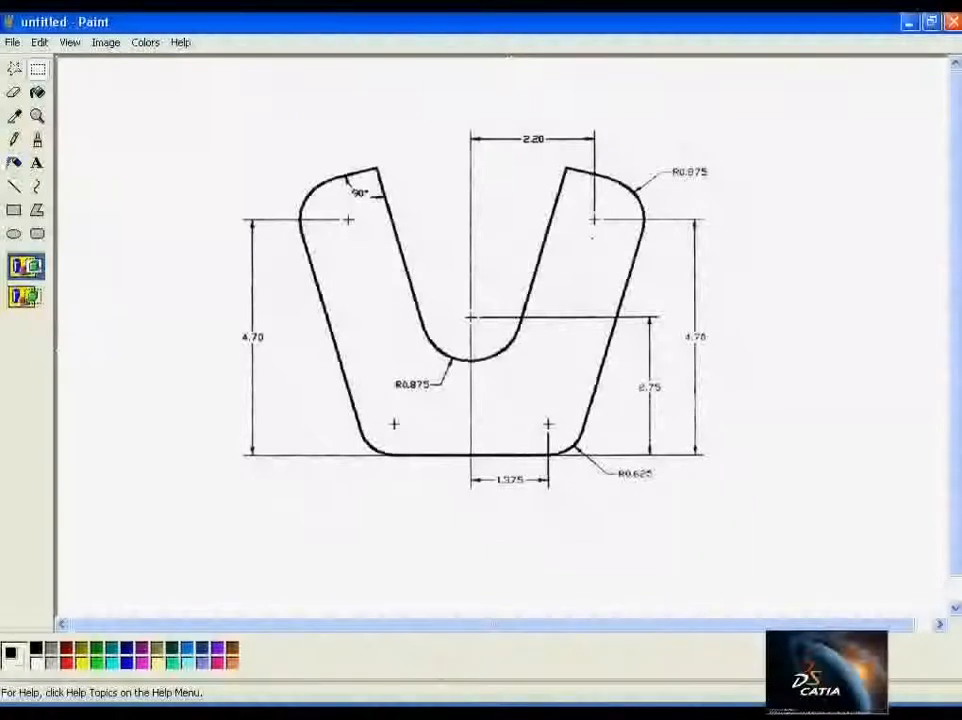
key("alt+Tab")
left_click(682, 140)
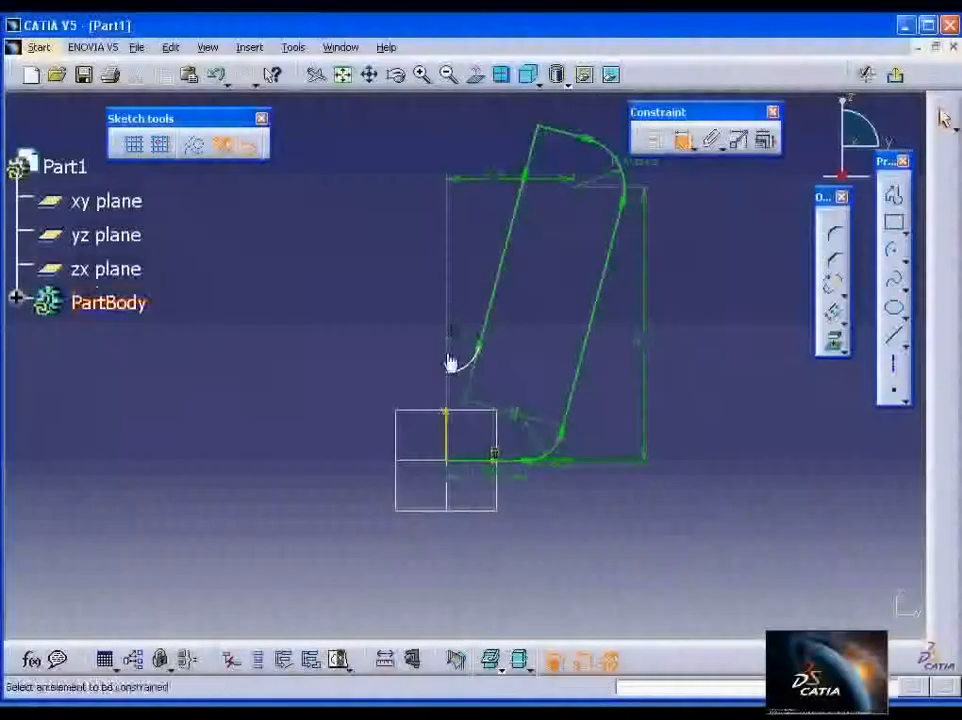
left_click(480, 458)
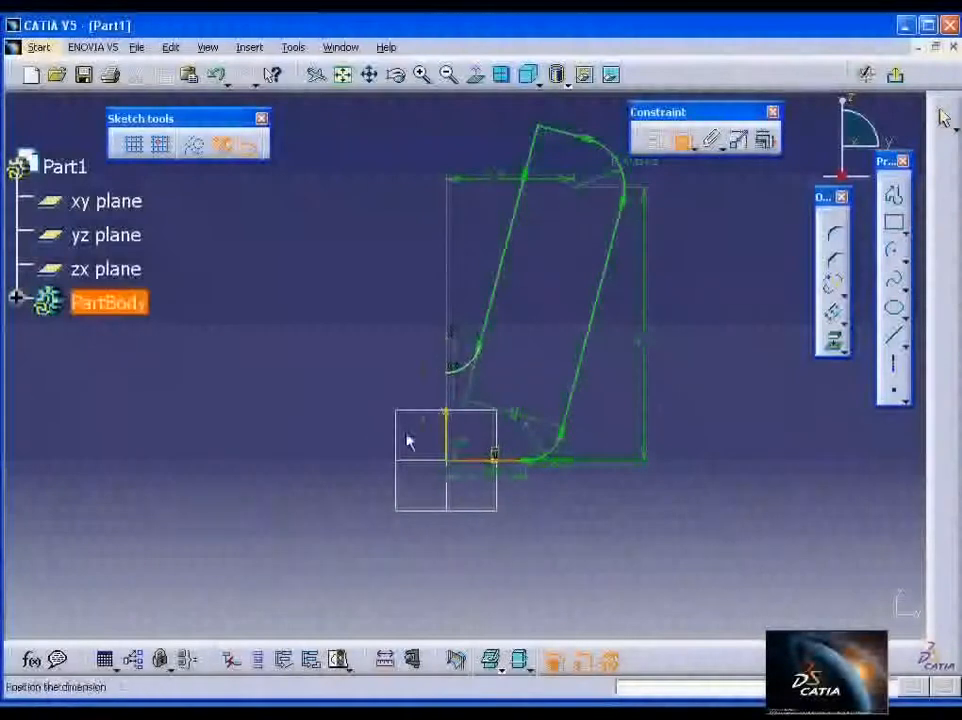
right_click(364, 413)
mouse_move(429, 698)
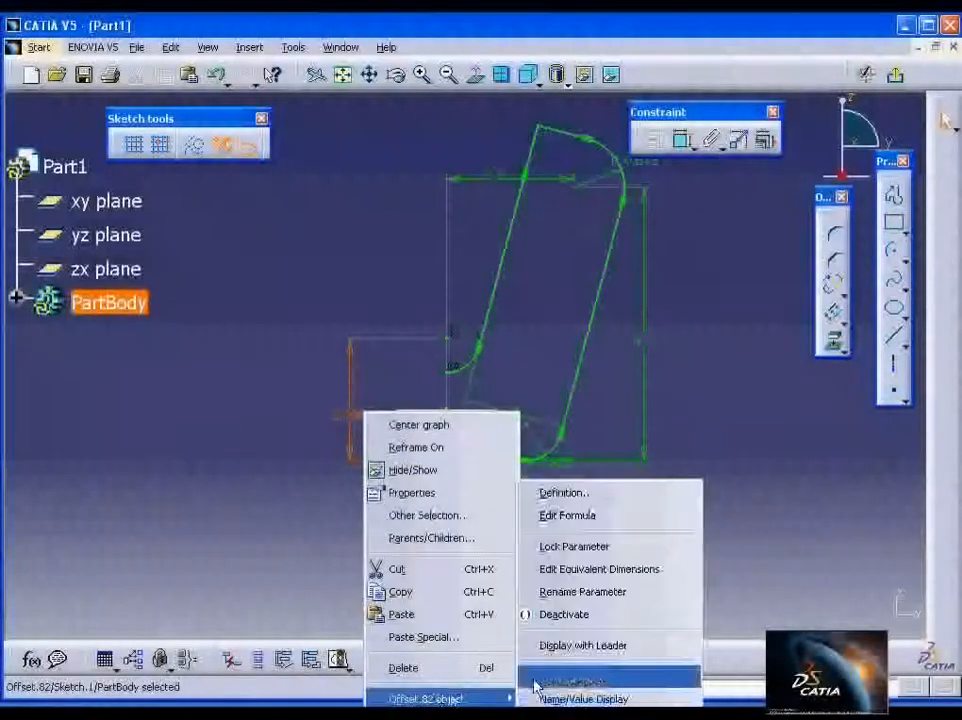
left_click(598, 492)
type("2")
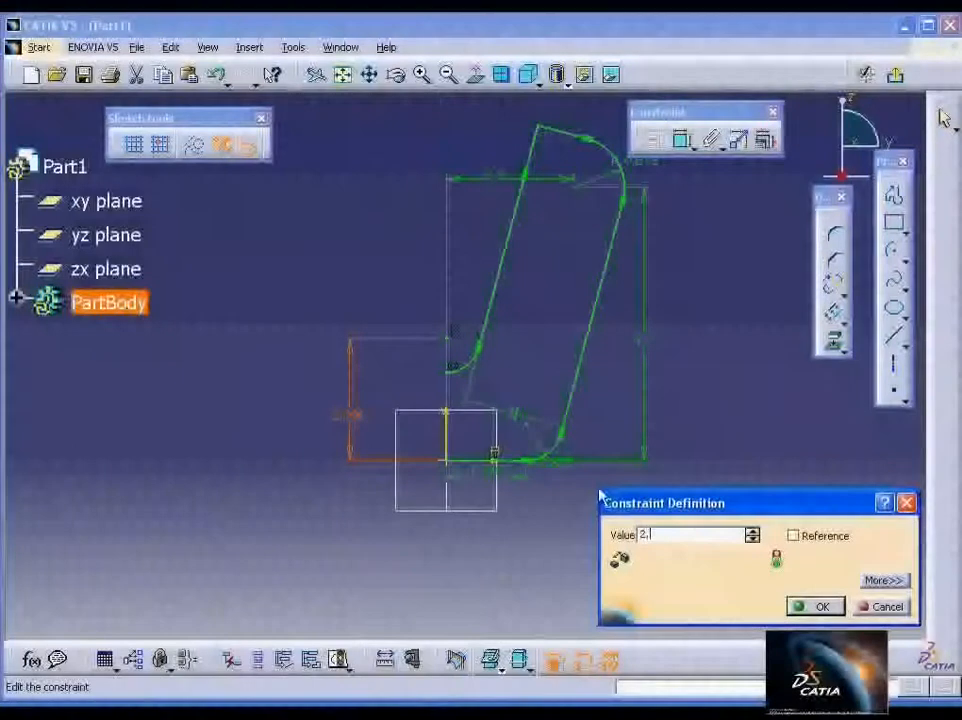
type(".75")
key("Return")
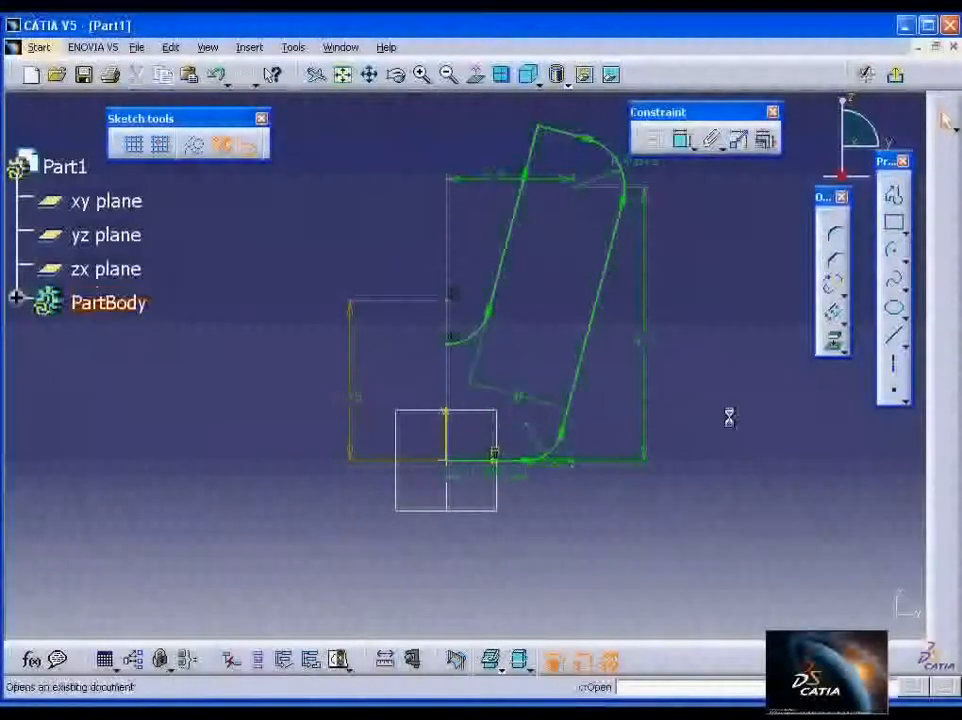
Hide the sketch's dimensional constraints to view the bare profile, and show them again
left_click(581, 661)
middle_click_drag(589, 462, 589, 467)
left_click(583, 660)
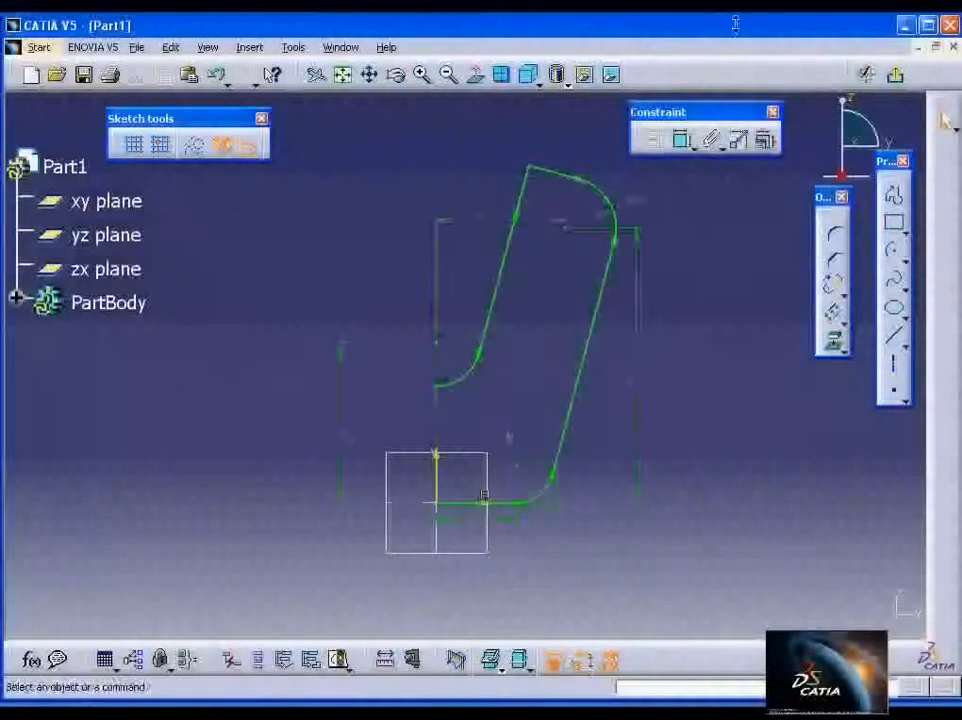
middle_click_drag(732, 334, 730, 331)
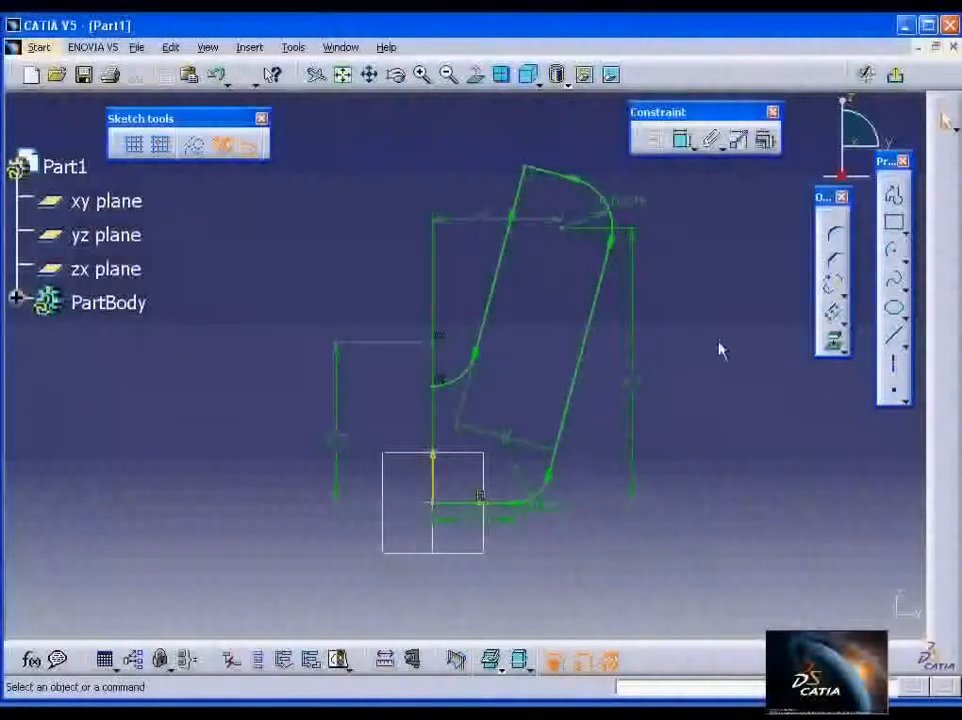
Select the half profile's edges together, from the bottom line through the outer line, upper arc and top line to the inner slanted line
left_click(508, 505)
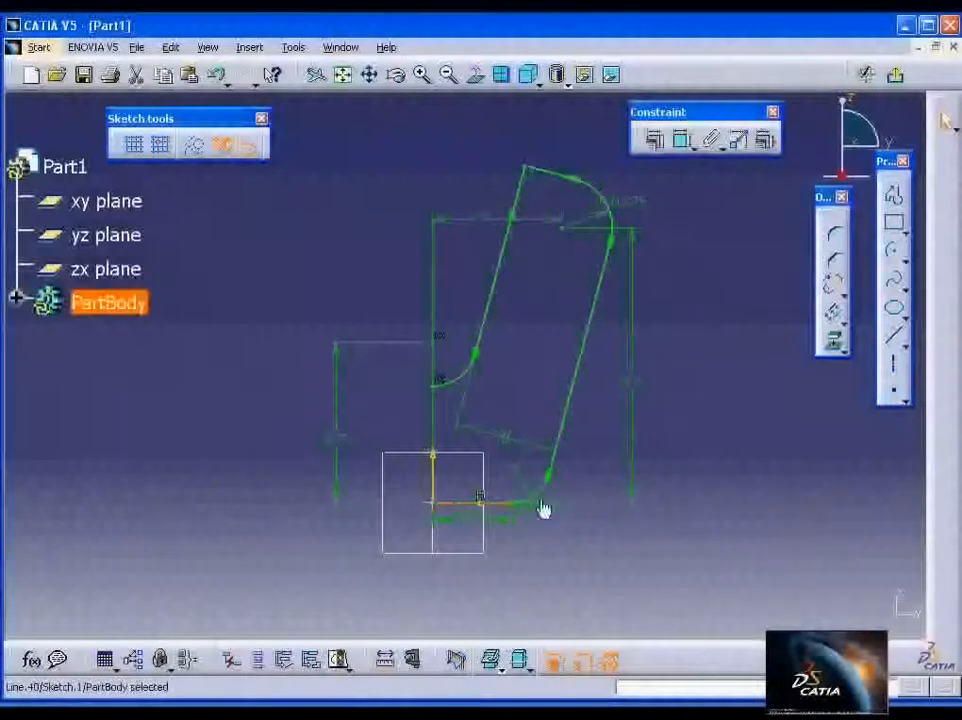
left_click(567, 428, "ctrl")
left_click(598, 194, "ctrl")
left_click(562, 175, "ctrl")
left_click(505, 245, "ctrl")
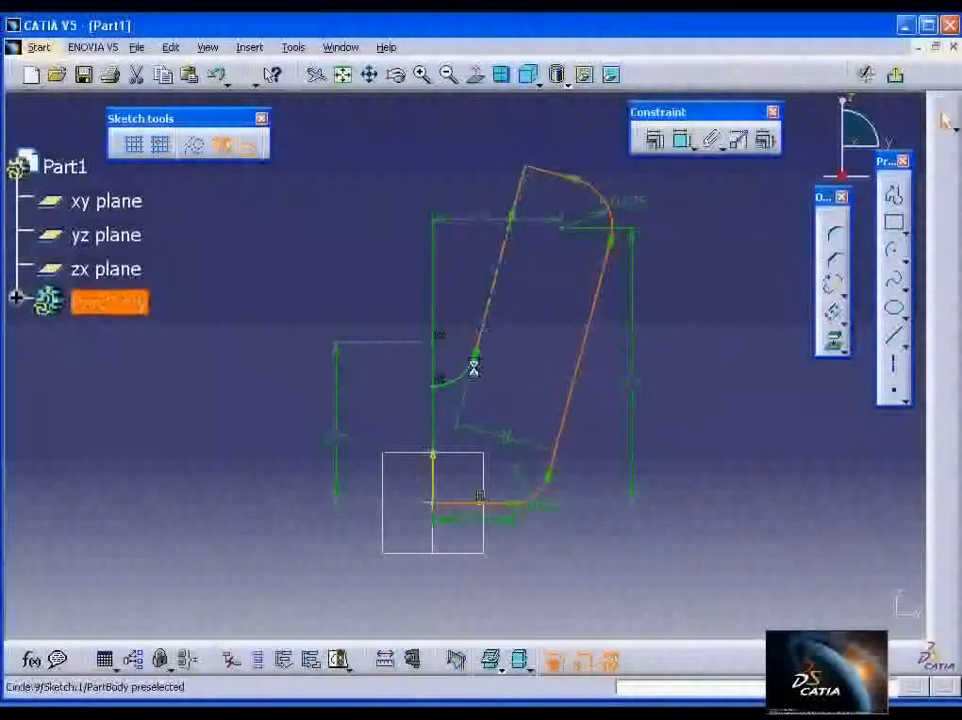